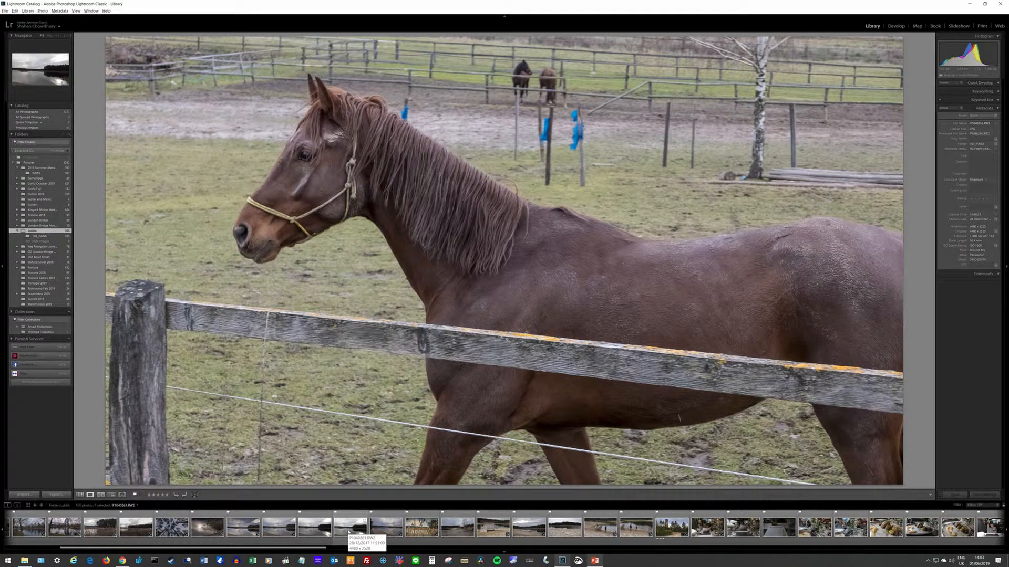
Browse the lake and reeds photos, then open the Southbank 2019 folder and view a river sunset photo
{"action": "left_click", "coordinate": [349, 531]}
{"action": "left_click", "coordinate": [421, 528]}
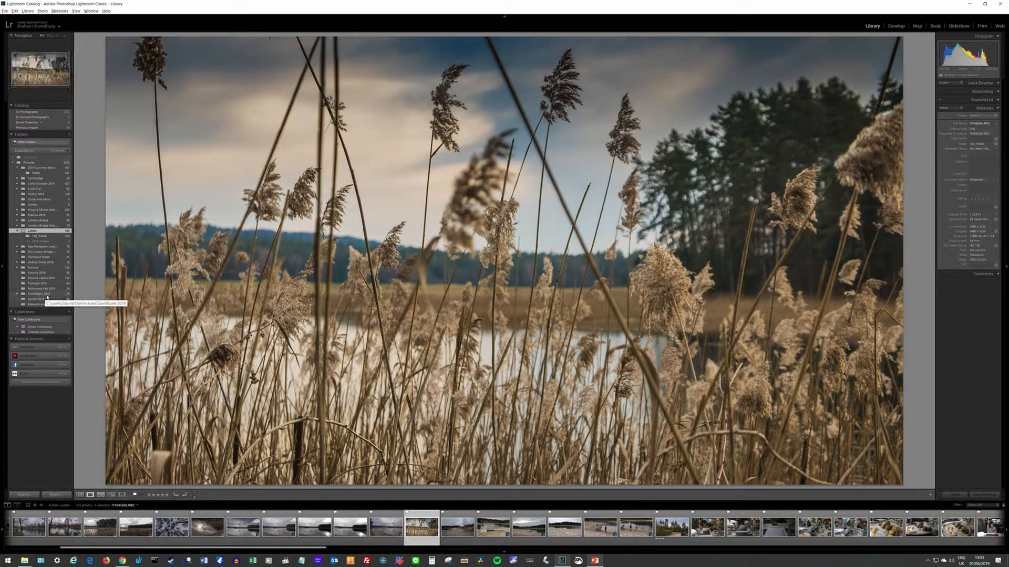
{"action": "left_click", "coordinate": [47, 296]}
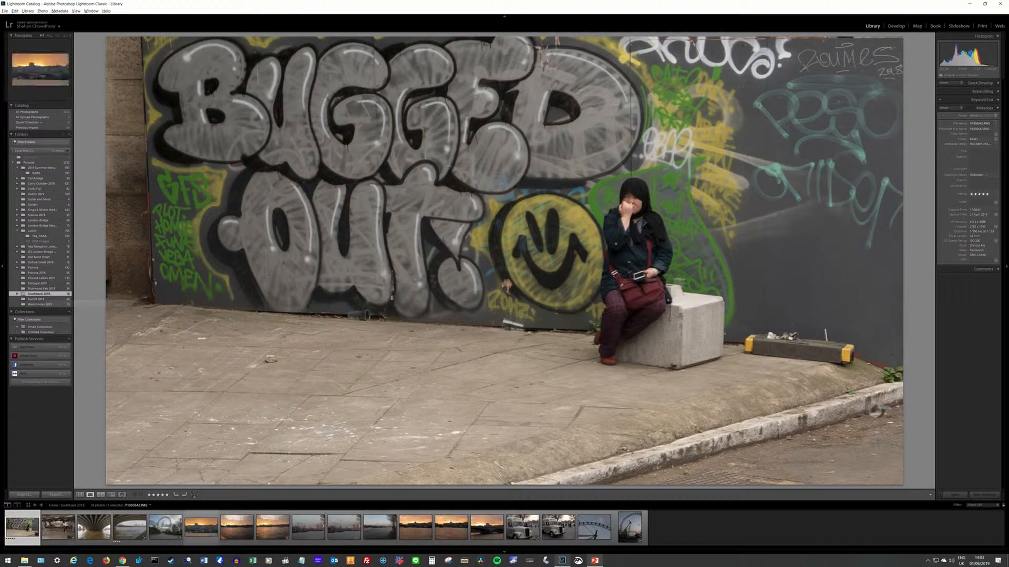
{"action": "left_click", "coordinate": [237, 526]}
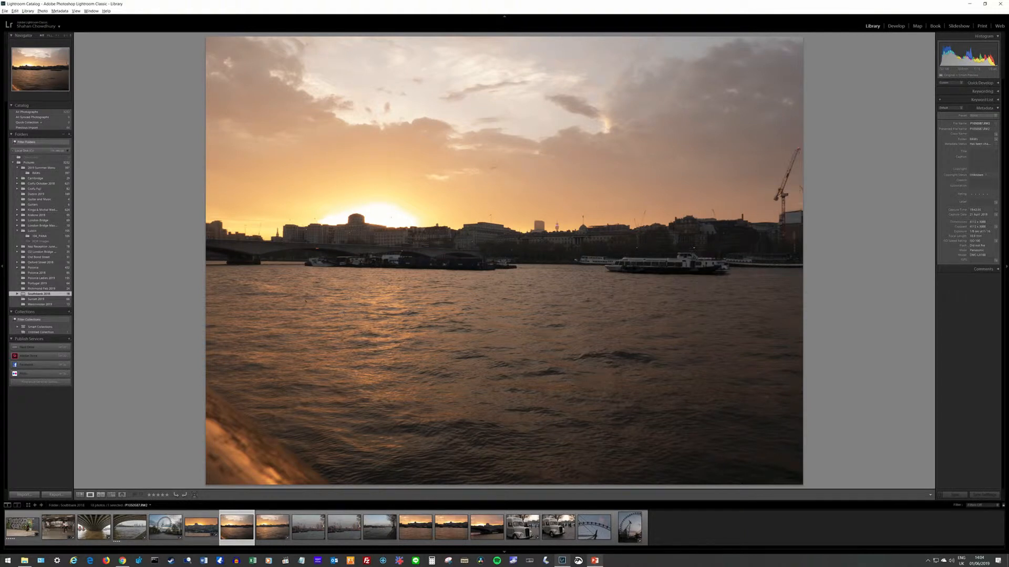
Switch to Chrome and examine the Lightroom playlists on the photography tutorial channel open in YouTube
{"action": "left_click", "coordinate": [123, 561]}
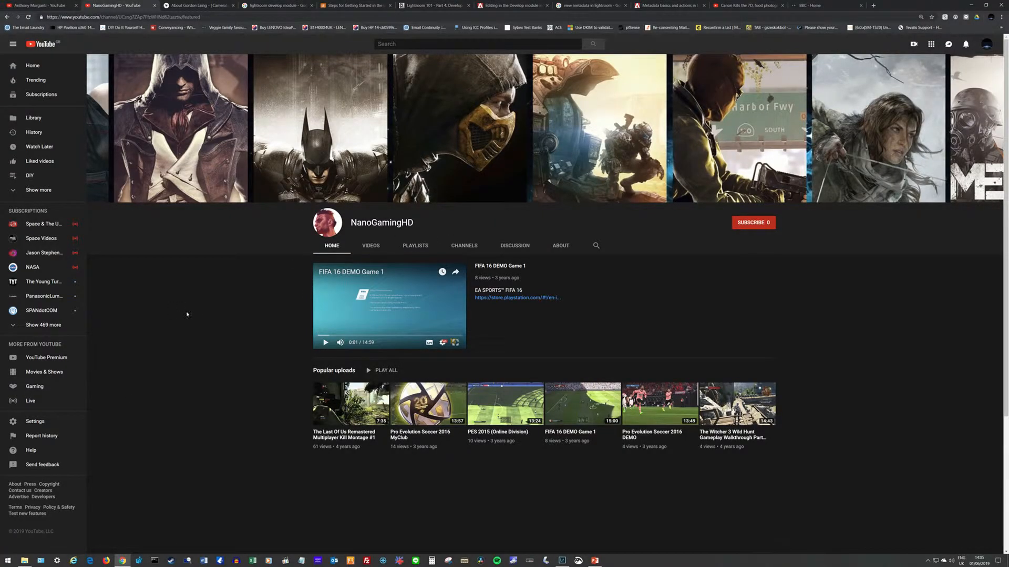
{"action": "key", "text": "ctrl+shift+Tab"}
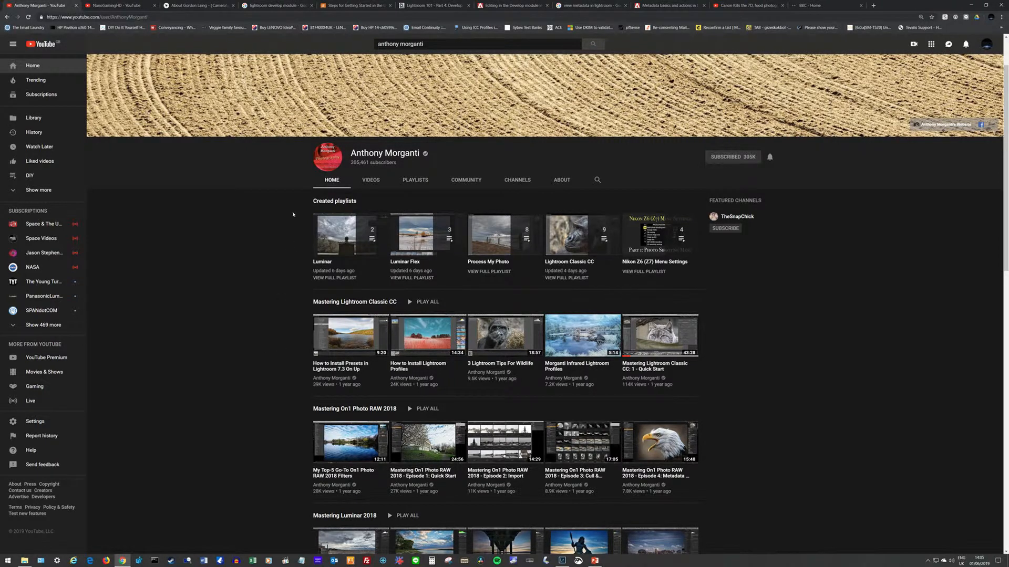
{"action": "scroll", "coordinate": [298, 292], "scroll_direction": "down", "scroll_amount": 6}
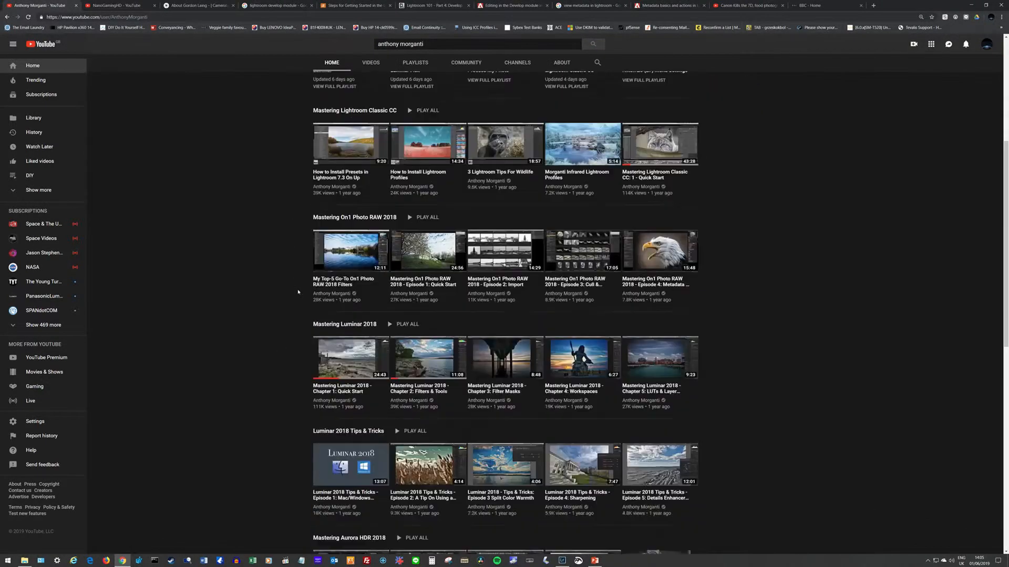
{"action": "scroll", "coordinate": [298, 292], "scroll_direction": "down", "scroll_amount": 2}
{"action": "scroll", "coordinate": [298, 292], "scroll_direction": "up", "scroll_amount": 8}
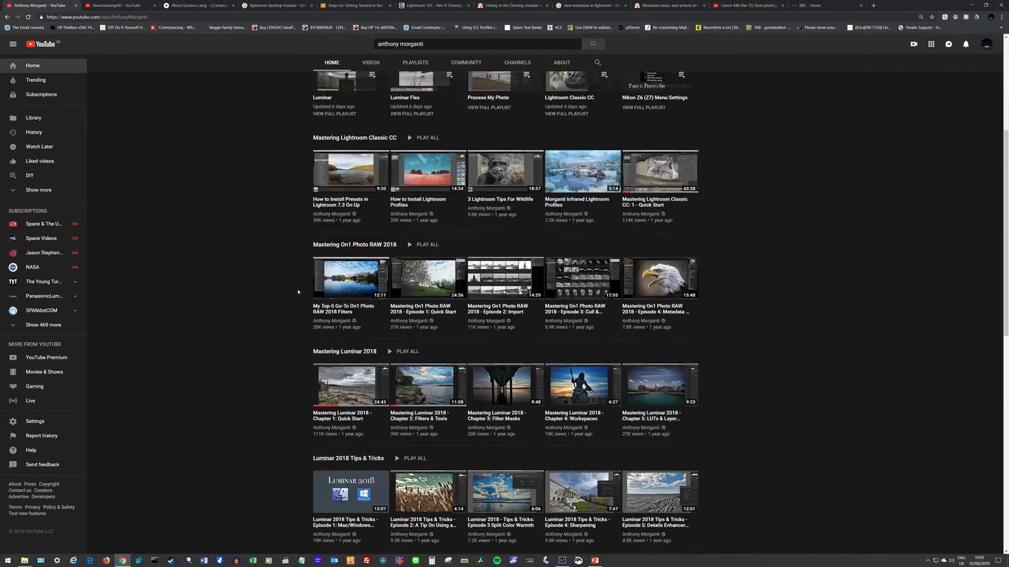
{"action": "scroll", "coordinate": [298, 292], "scroll_direction": "up", "scroll_amount": 3}
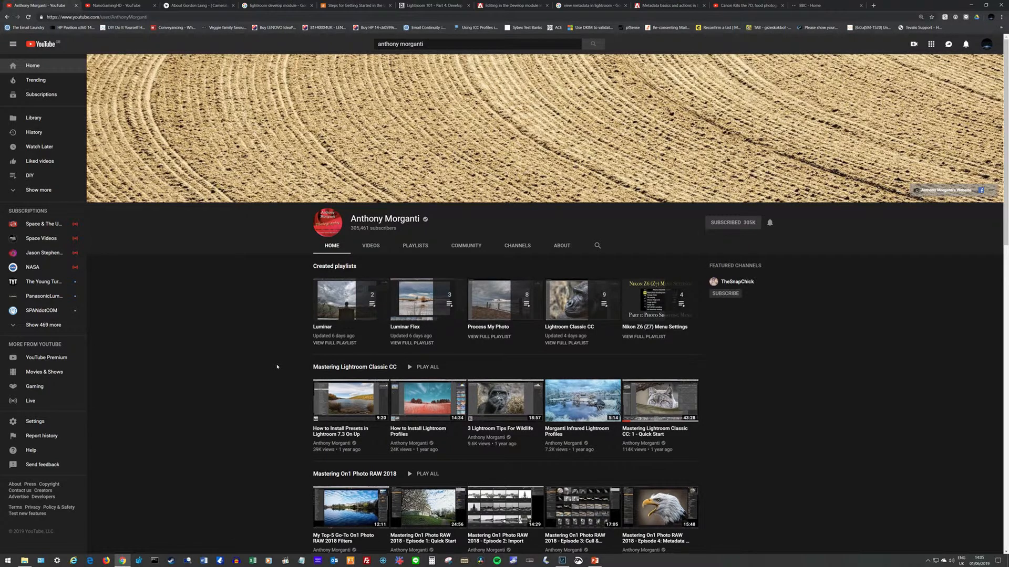
{"action": "scroll", "coordinate": [277, 367], "scroll_direction": "down", "scroll_amount": 1}
{"action": "scroll", "coordinate": [277, 366], "scroll_direction": "up", "scroll_amount": 1}
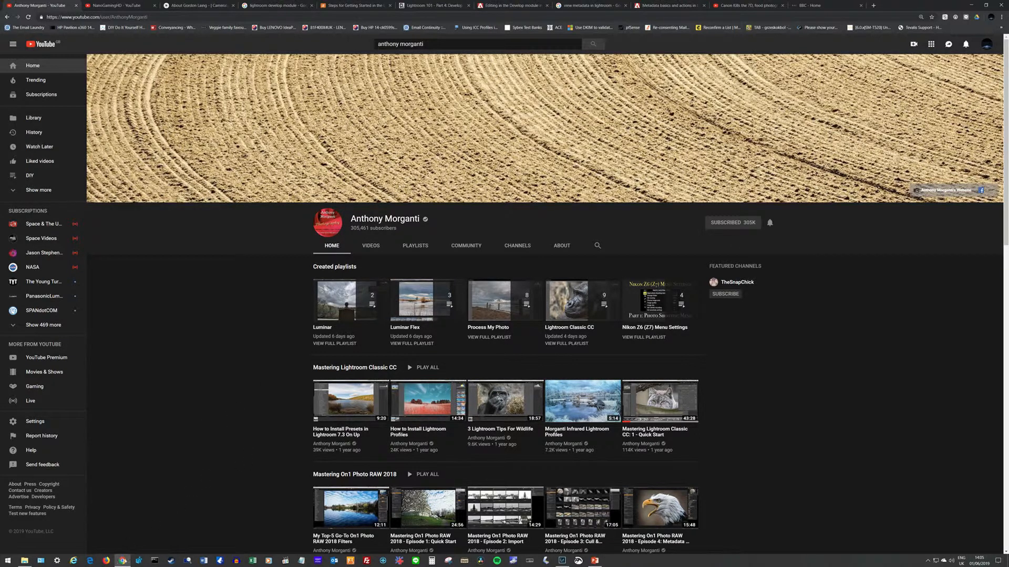
Return to Lightroom and view where the Import Photos and Video command is found, without starting an import
{"action": "left_click", "coordinate": [122, 561]}
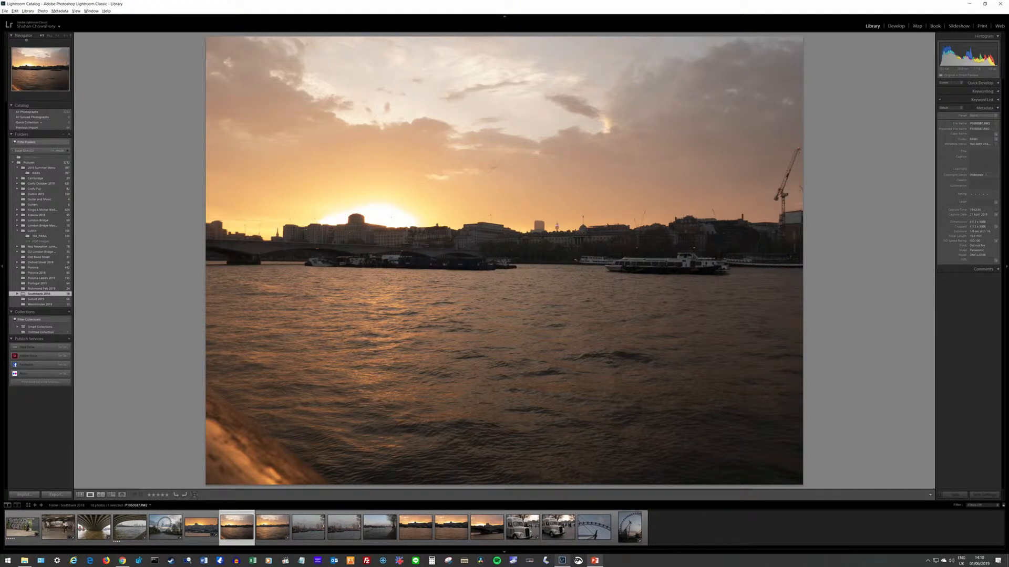
{"action": "left_click", "coordinate": [5, 11]}
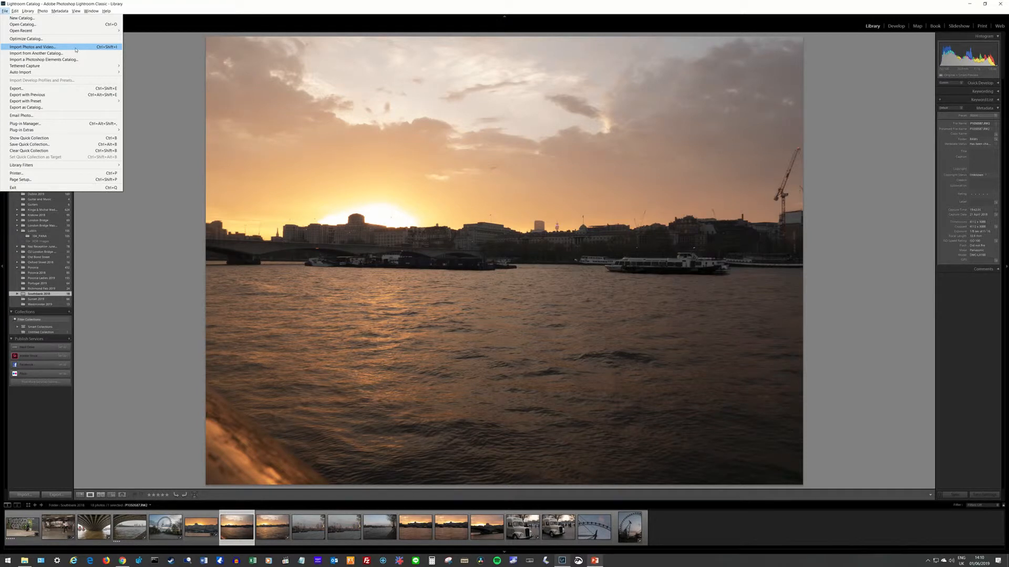
{"action": "left_click", "coordinate": [148, 10]}
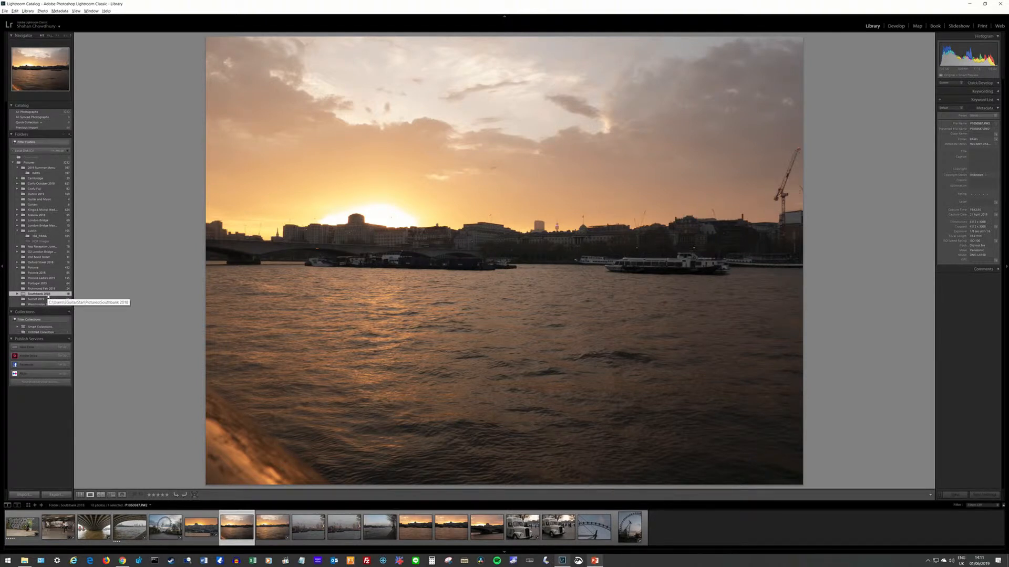
Select the lakeside reeds photo in the folder that begins with the brown horse and open it in the Develop module
{"action": "left_click", "coordinate": [36, 232]}
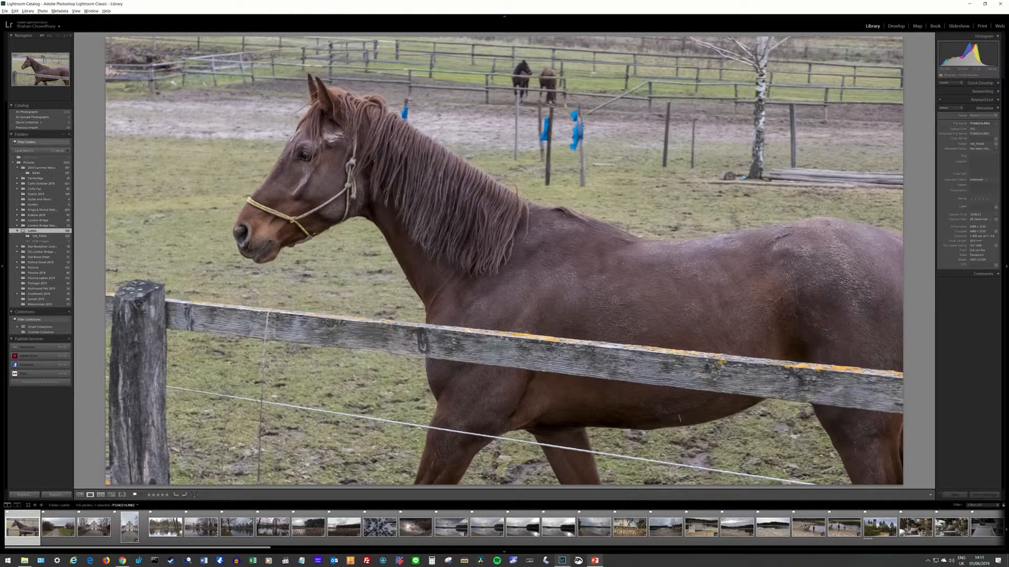
{"action": "left_click", "coordinate": [630, 528]}
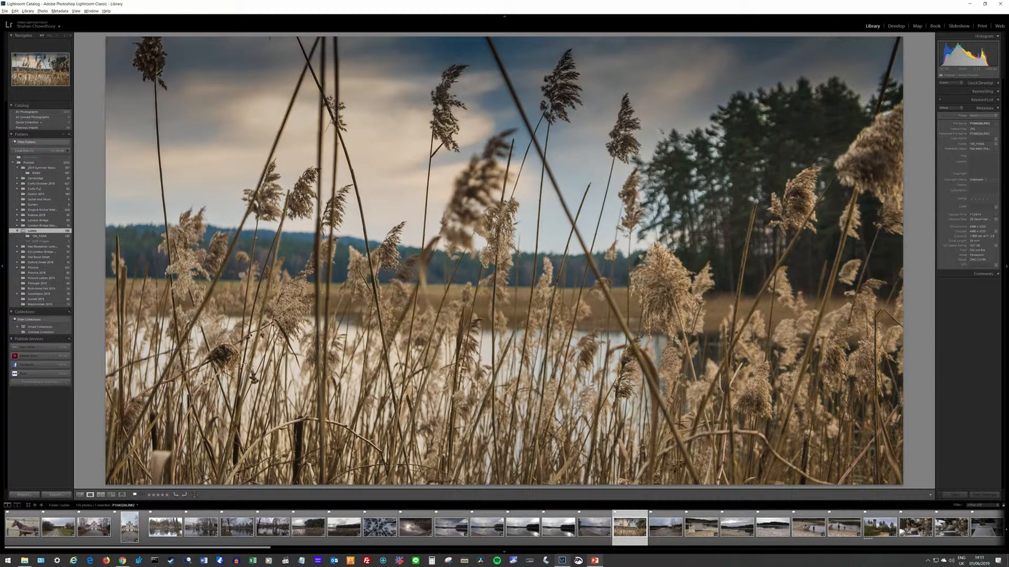
{"action": "left_click", "coordinate": [897, 27]}
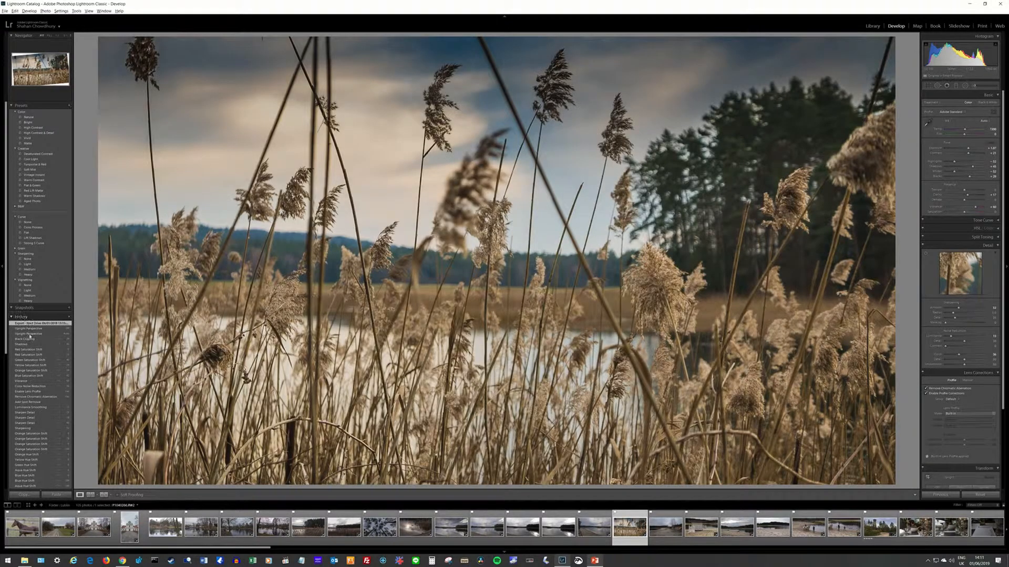
Compare the reeds photo's original import state with its final exported edit through the edit history, ending on the export state
{"action": "scroll", "coordinate": [30, 336], "scroll_direction": "down", "scroll_amount": 5}
{"action": "scroll", "coordinate": [30, 337], "scroll_direction": "down", "scroll_amount": 3}
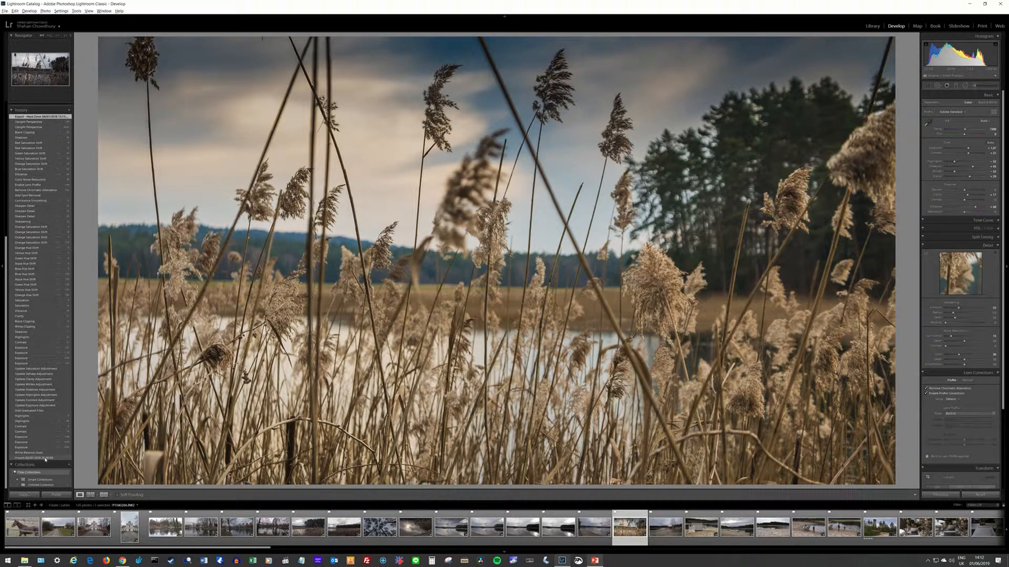
{"action": "left_click", "coordinate": [45, 458]}
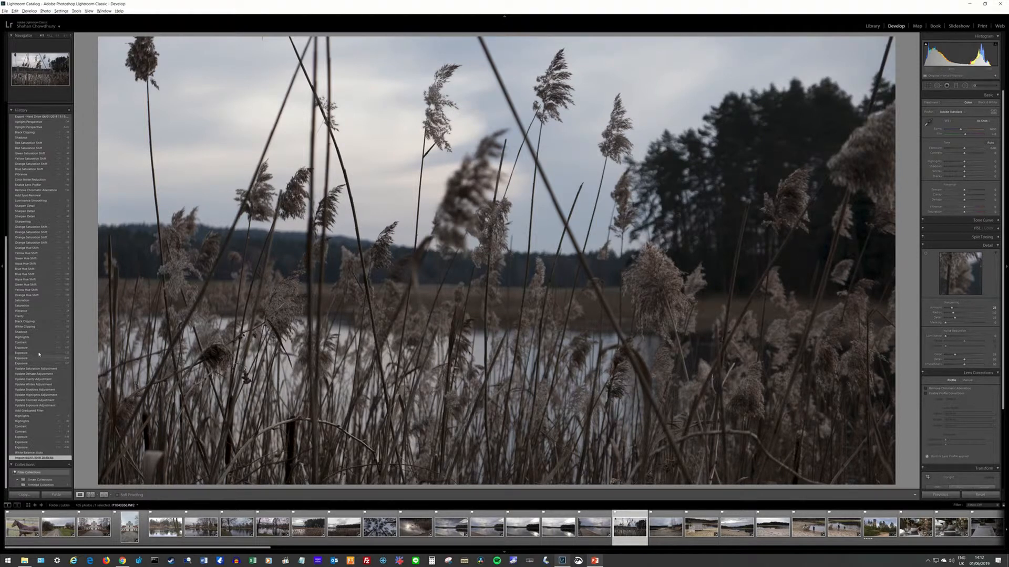
{"action": "scroll", "coordinate": [39, 354], "scroll_direction": "up", "scroll_amount": 5}
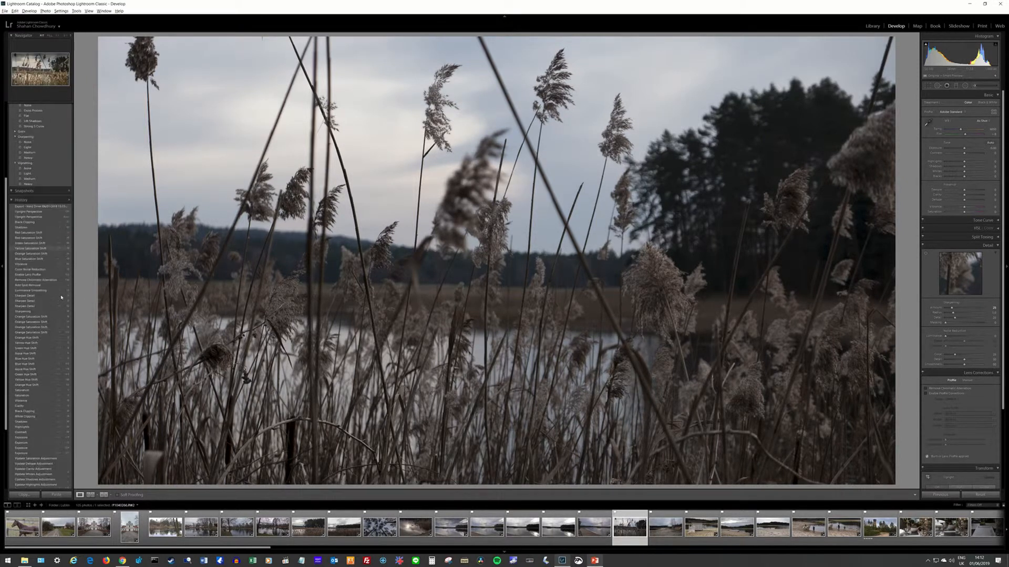
{"action": "left_click", "coordinate": [54, 206]}
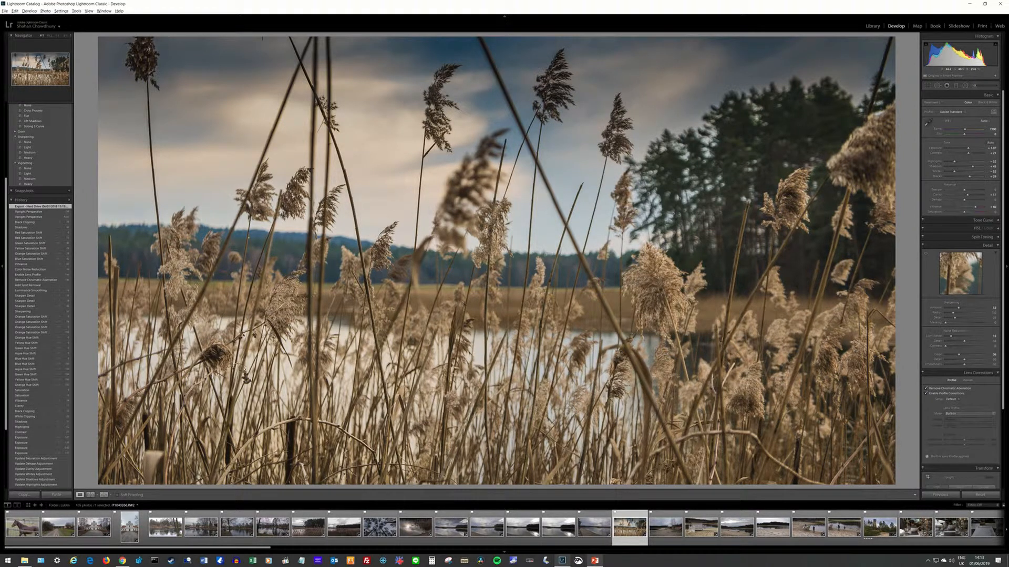
{"action": "scroll", "coordinate": [45, 457], "scroll_direction": "down", "scroll_amount": 3}
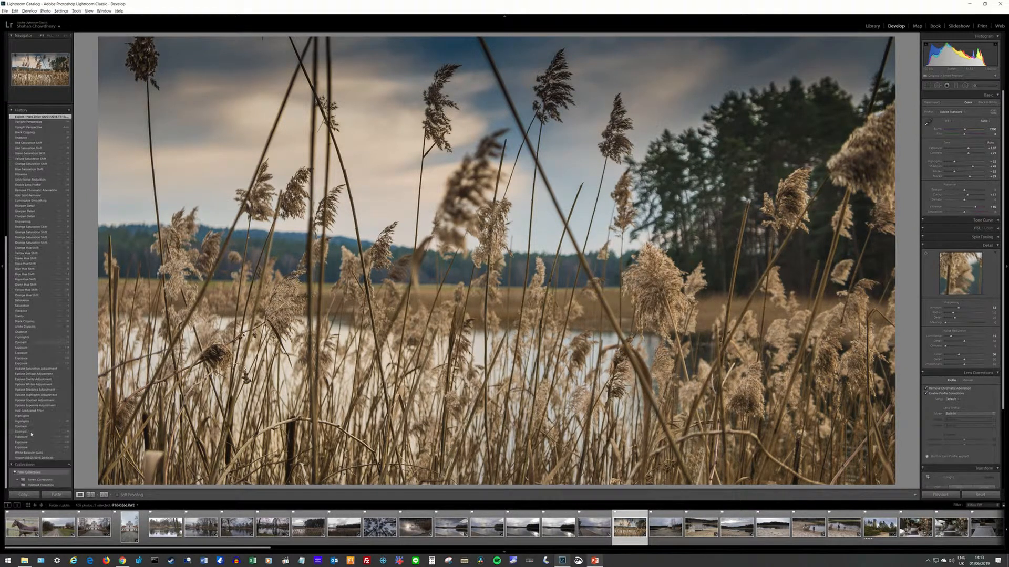
{"action": "left_click", "coordinate": [45, 458]}
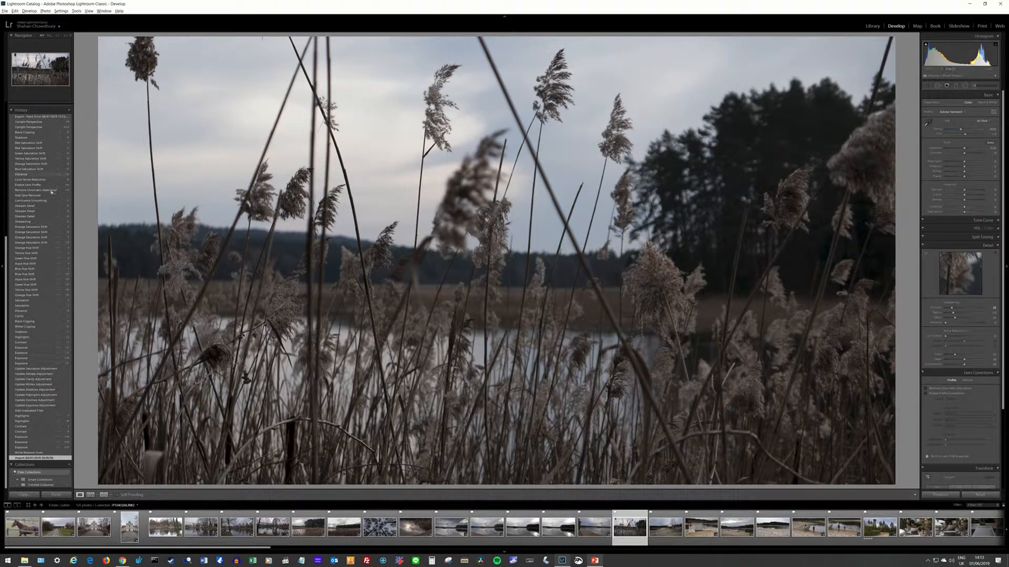
{"action": "scroll", "coordinate": [52, 193], "scroll_direction": "up", "scroll_amount": 3}
{"action": "left_click", "coordinate": [37, 206]}
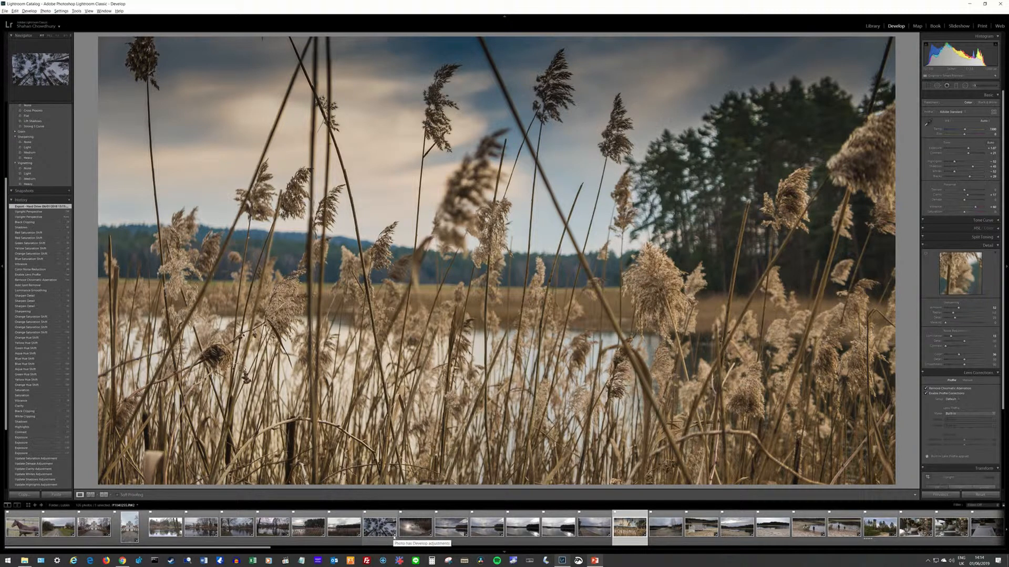
Select the photo of the plated meat dish and show it in the Library module to examine its metadata
{"action": "scroll", "coordinate": [478, 533], "scroll_direction": "down", "scroll_amount": 3}
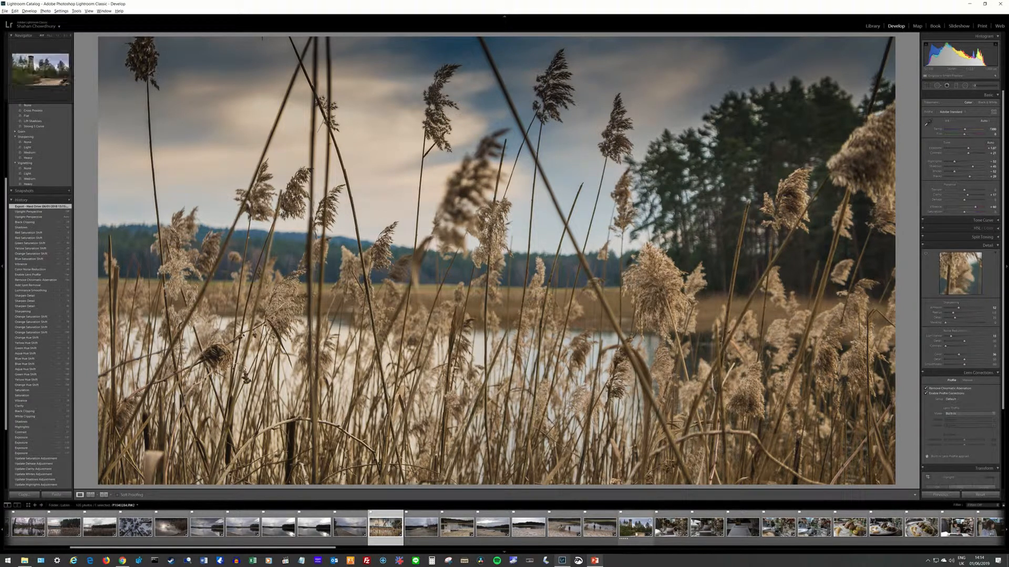
{"action": "left_click", "coordinate": [886, 527]}
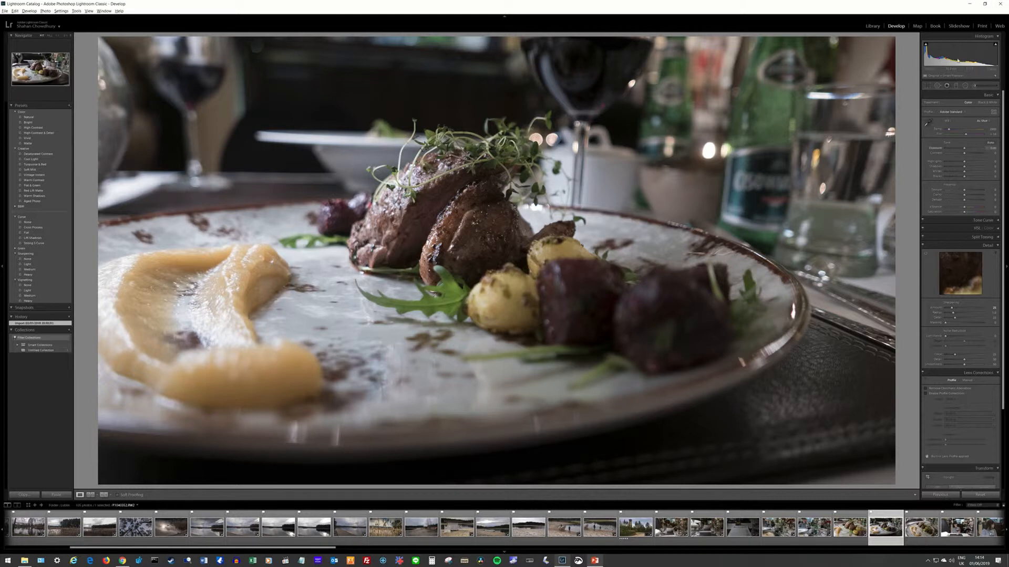
{"action": "left_click", "coordinate": [873, 26]}
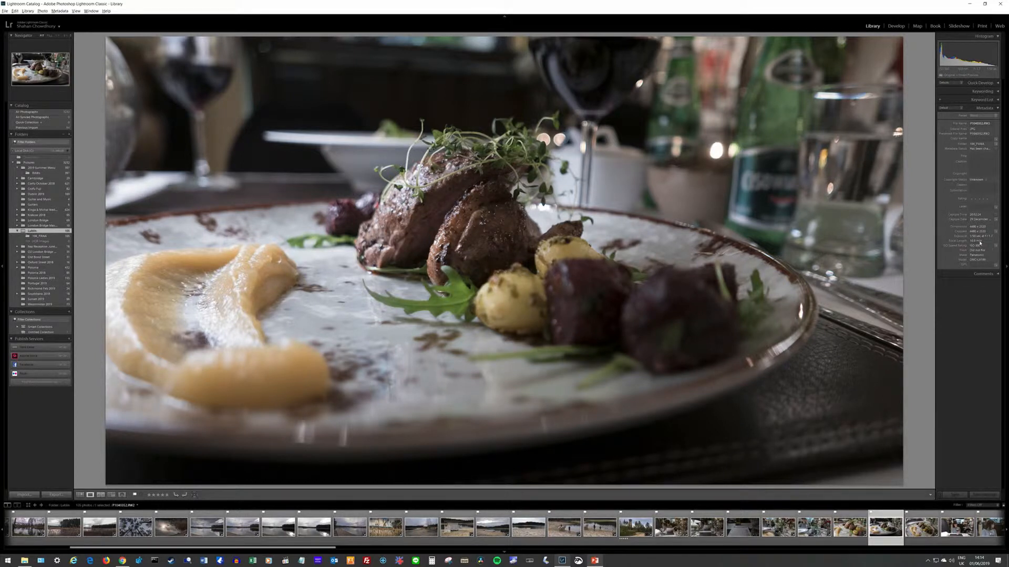
Open the dish photo in the Develop module, lower its highlights slightly and check the highlight and shadow clipping
{"action": "left_click", "coordinate": [899, 29]}
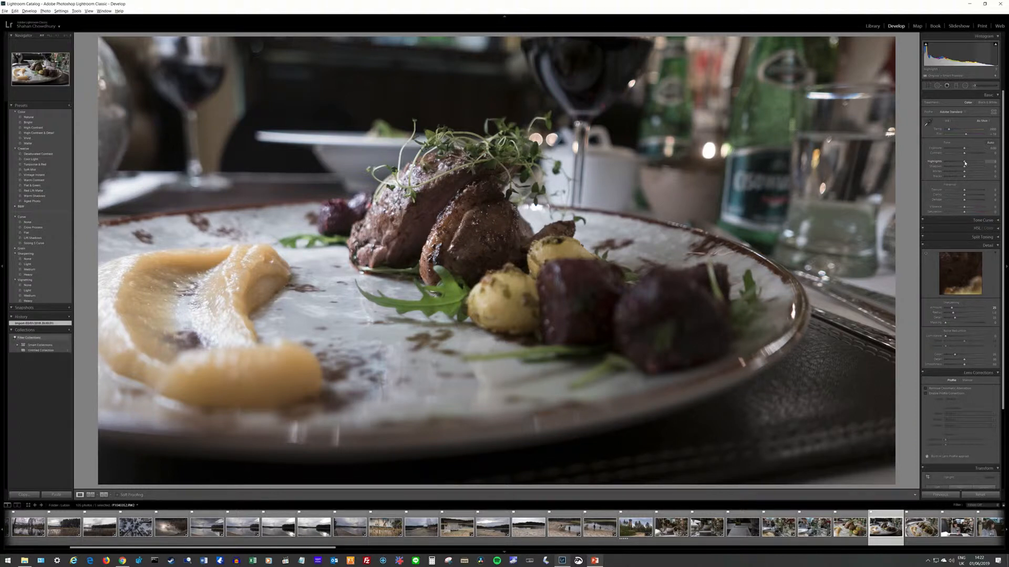
{"action": "left_click_drag", "start_coordinate": [964, 164], "coordinate": [962, 163]}
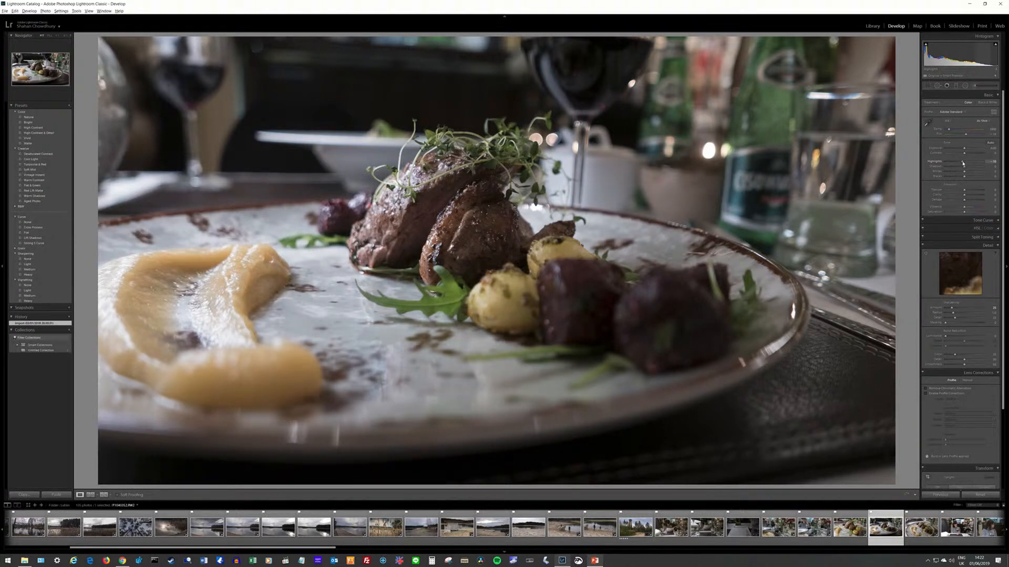
{"action": "left_click", "coordinate": [995, 45]}
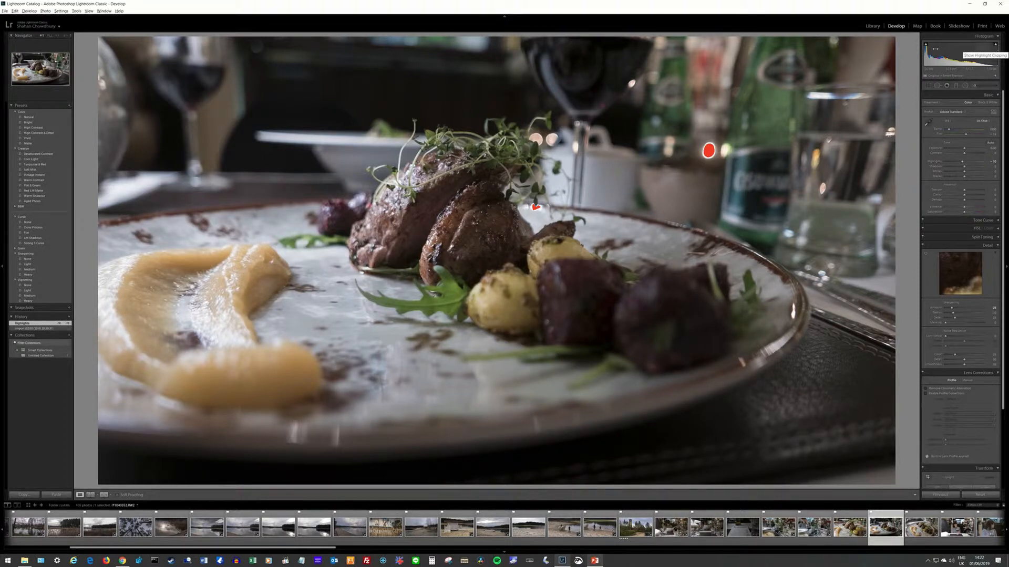
{"action": "mouse_move", "coordinate": [926, 46]}
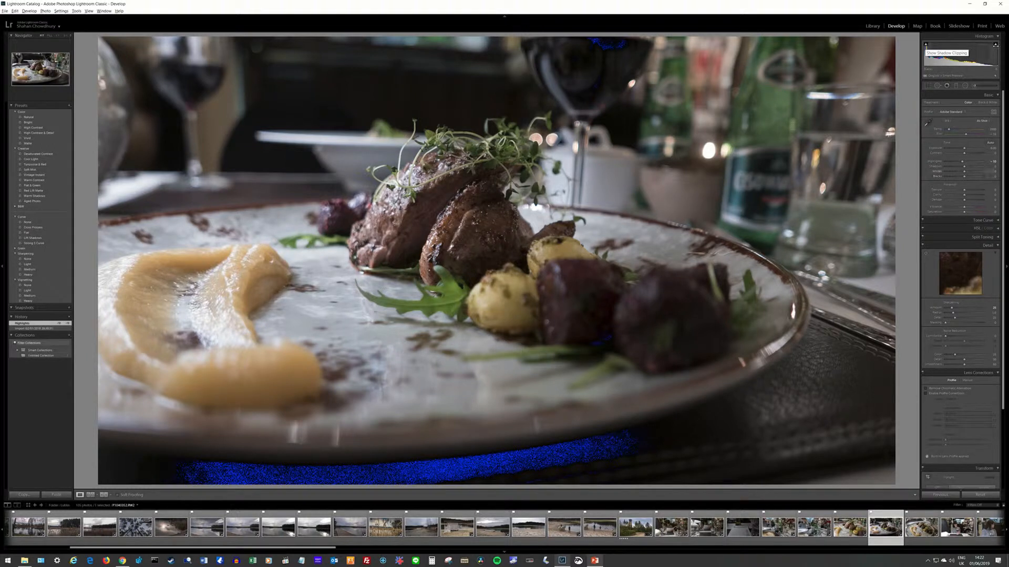
{"action": "mouse_move", "coordinate": [995, 47]}
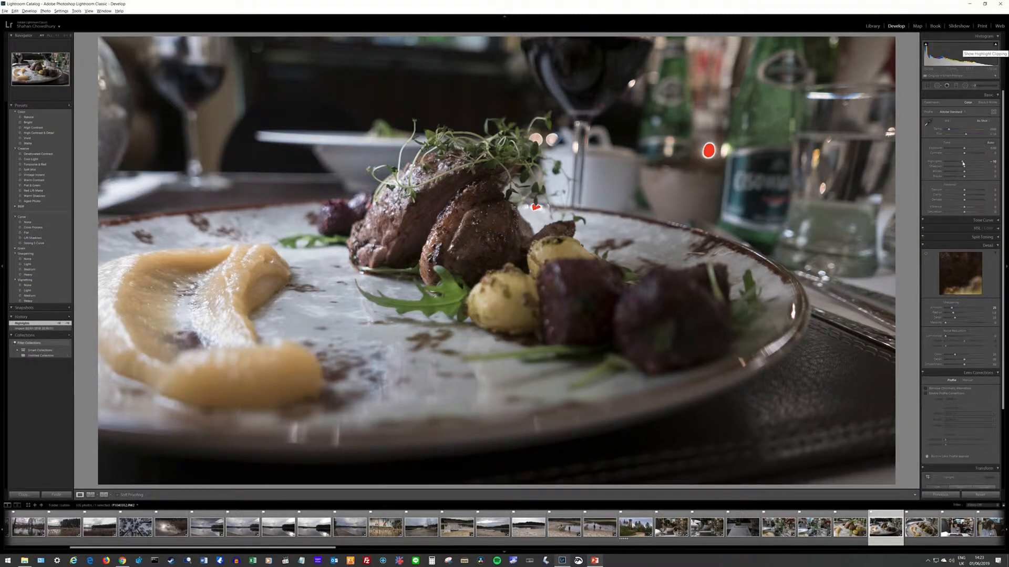
Lower the dish photo's highlights further, checking the bright background light at close range between adjustments
{"action": "left_click_drag", "start_coordinate": [959, 164], "coordinate": [958, 163]}
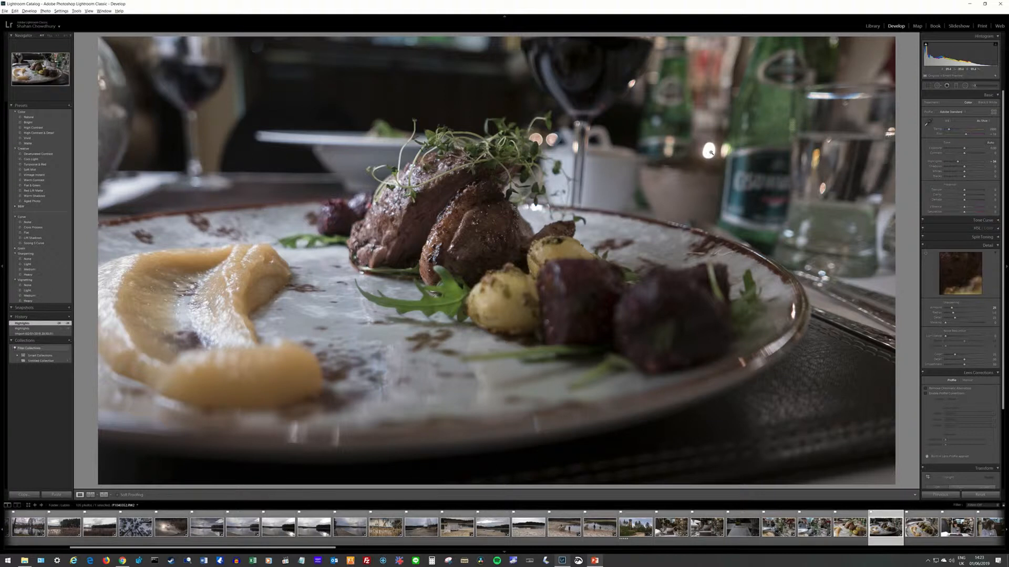
{"action": "left_click", "coordinate": [713, 150]}
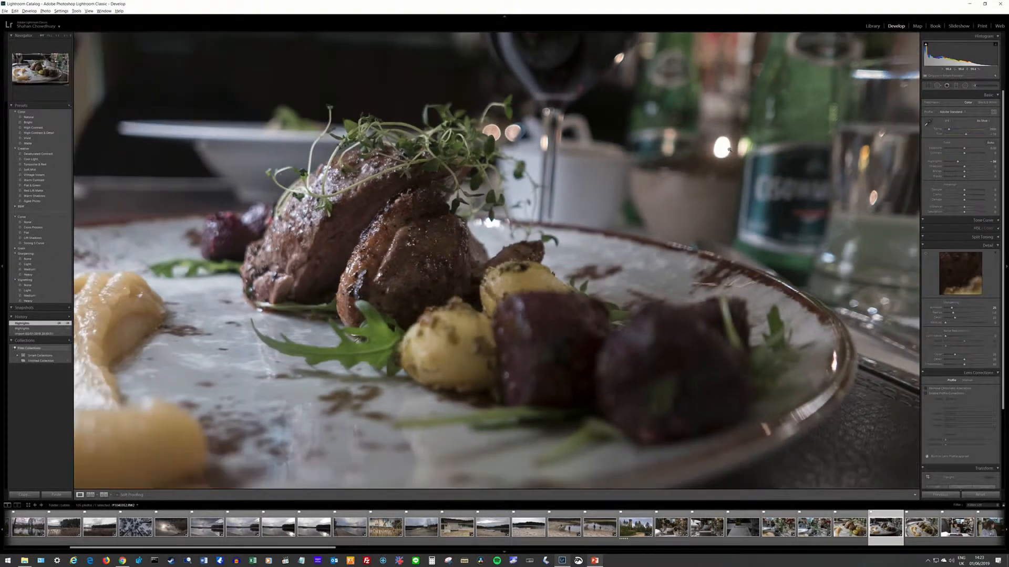
{"action": "left_click", "coordinate": [729, 149]}
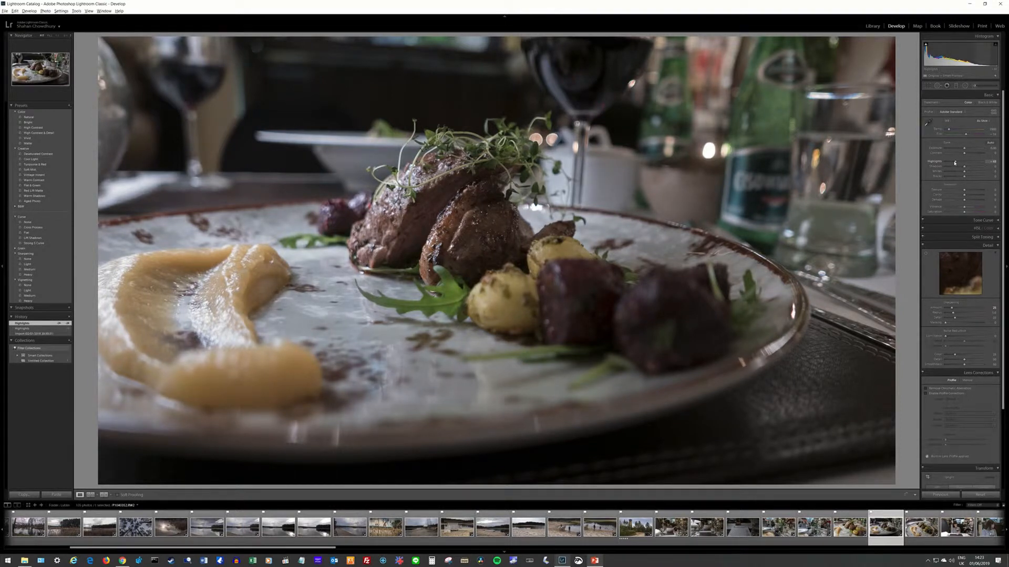
{"action": "left_click_drag", "start_coordinate": [954, 164], "coordinate": [953, 163]}
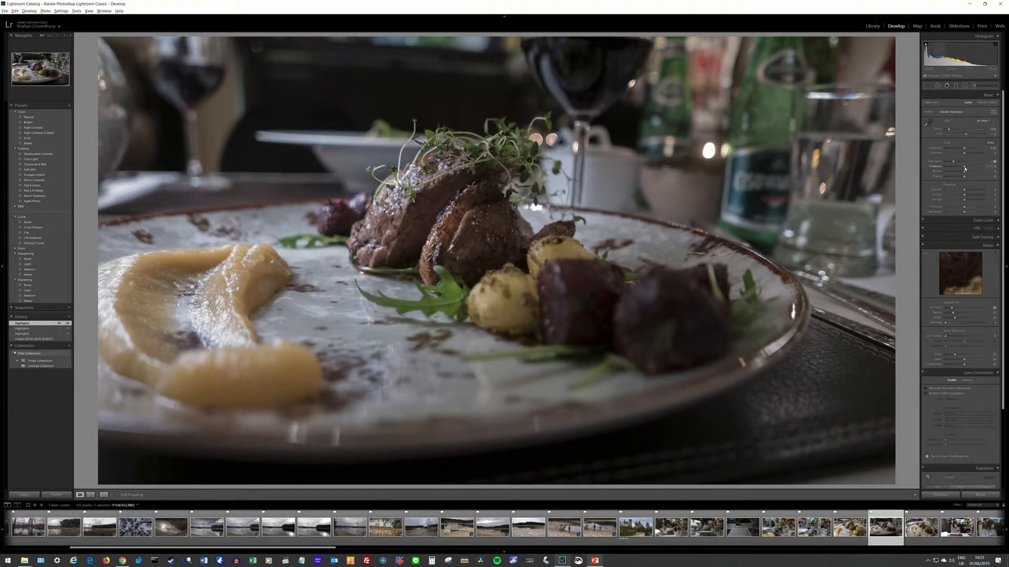
Raise the dish photo's shadows in stages and compare the result with the import state through the edit history, ending on the latest edit
{"action": "left_click_drag", "start_coordinate": [965, 168], "coordinate": [970, 168]}
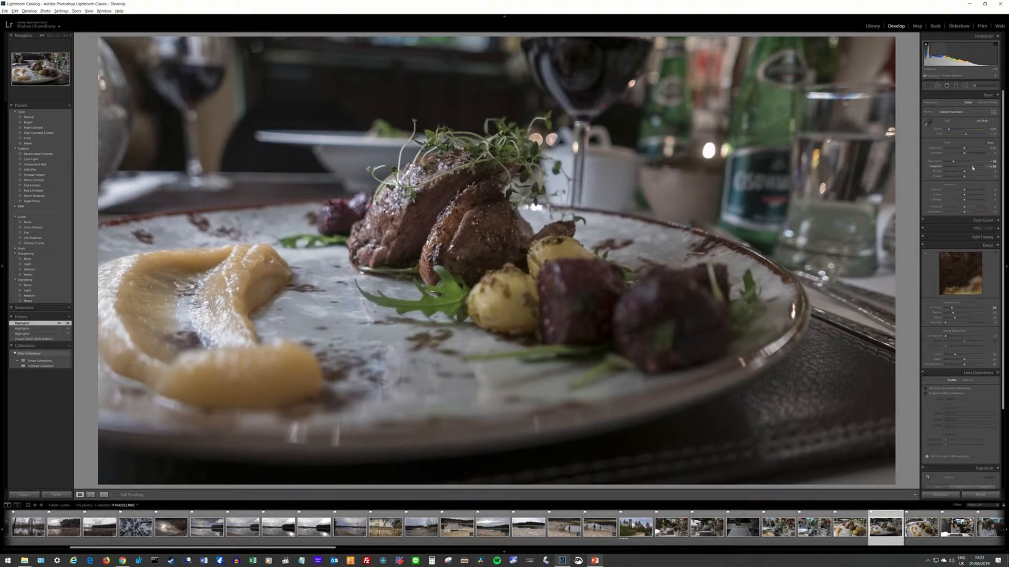
{"action": "left_click_drag", "start_coordinate": [972, 169], "coordinate": [974, 169]}
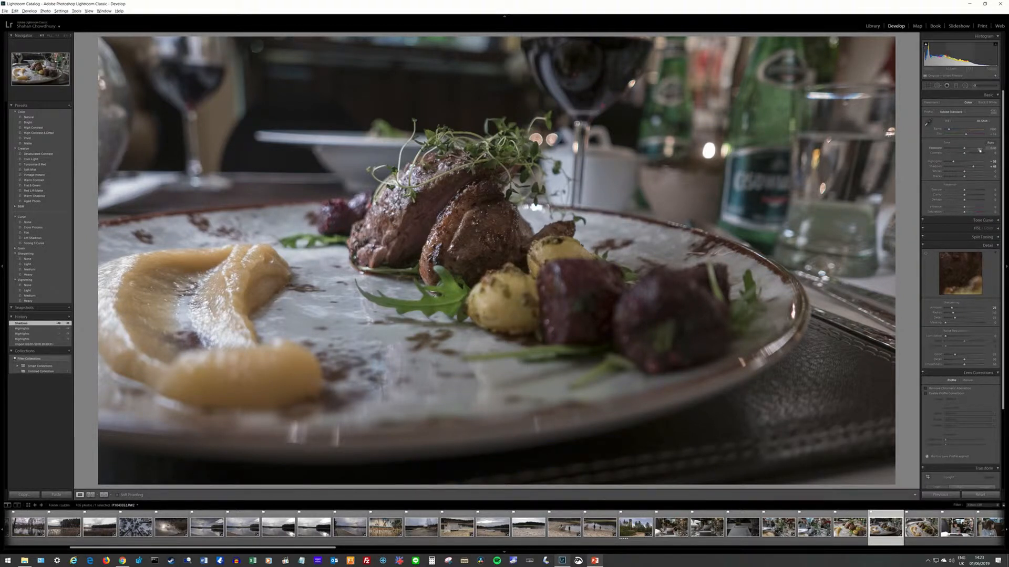
{"action": "left_click_drag", "start_coordinate": [974, 168], "coordinate": [981, 169]}
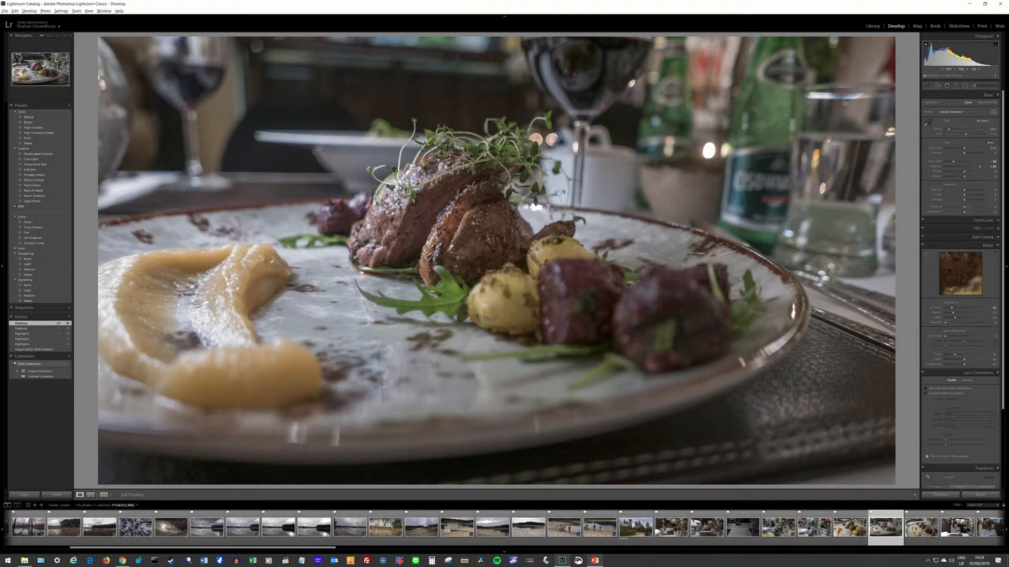
{"action": "left_click", "coordinate": [32, 350]}
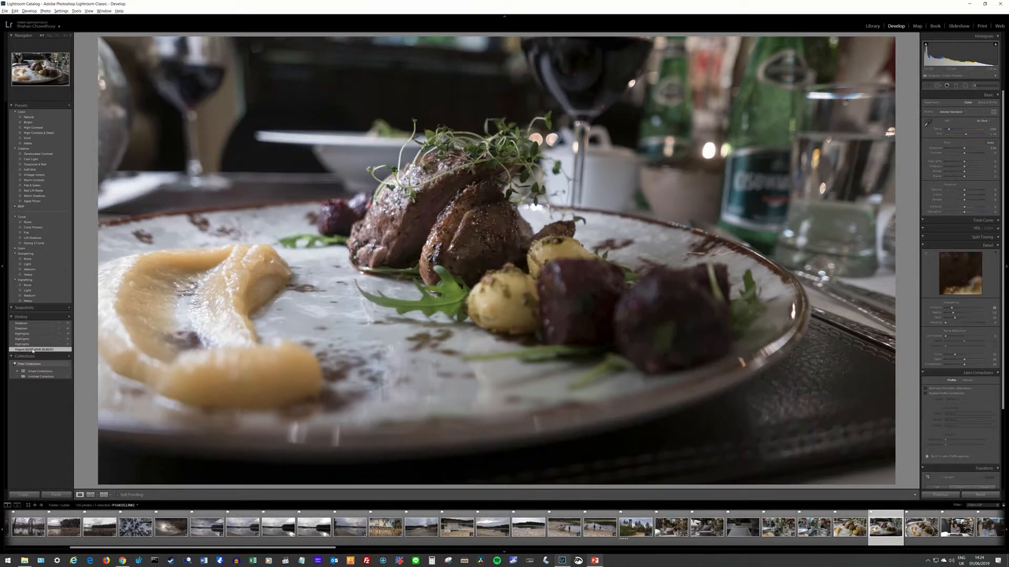
{"action": "left_click", "coordinate": [30, 324]}
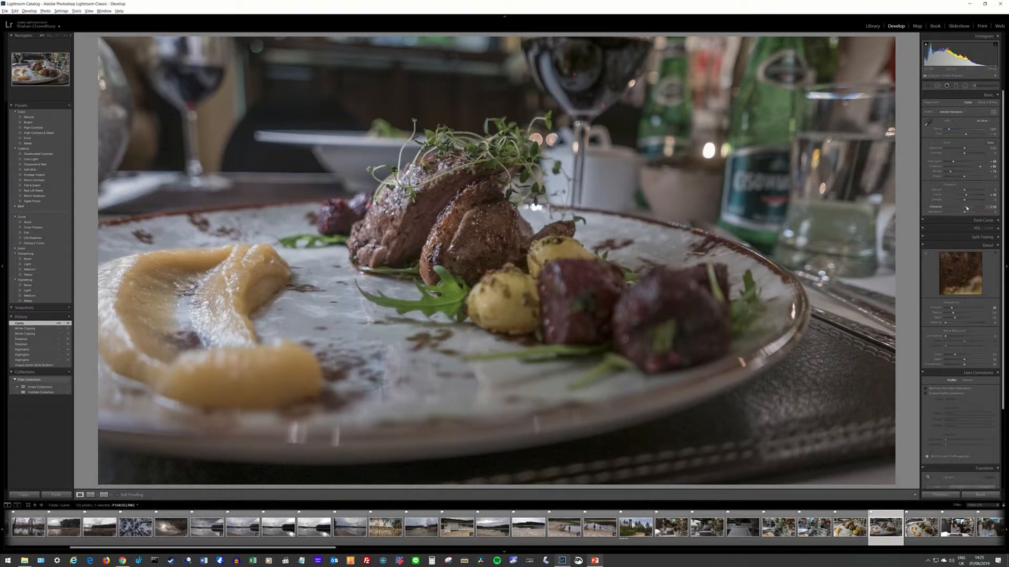
Increase the dish photo's vibrance slightly and fine-tune its contrast
{"action": "left_click_drag", "start_coordinate": [968, 209], "coordinate": [967, 208]}
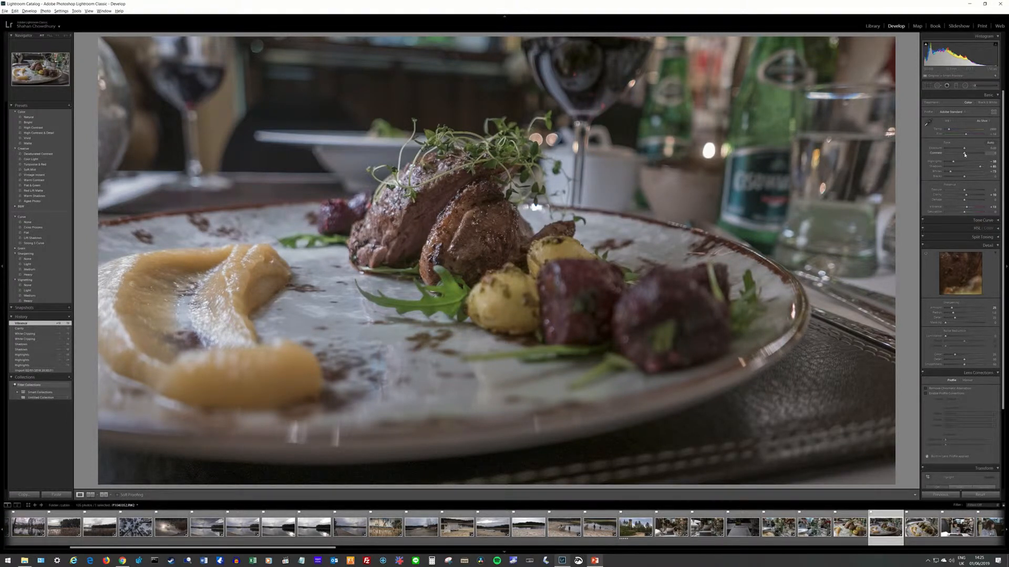
{"action": "left_click_drag", "start_coordinate": [964, 154], "coordinate": [965, 155]}
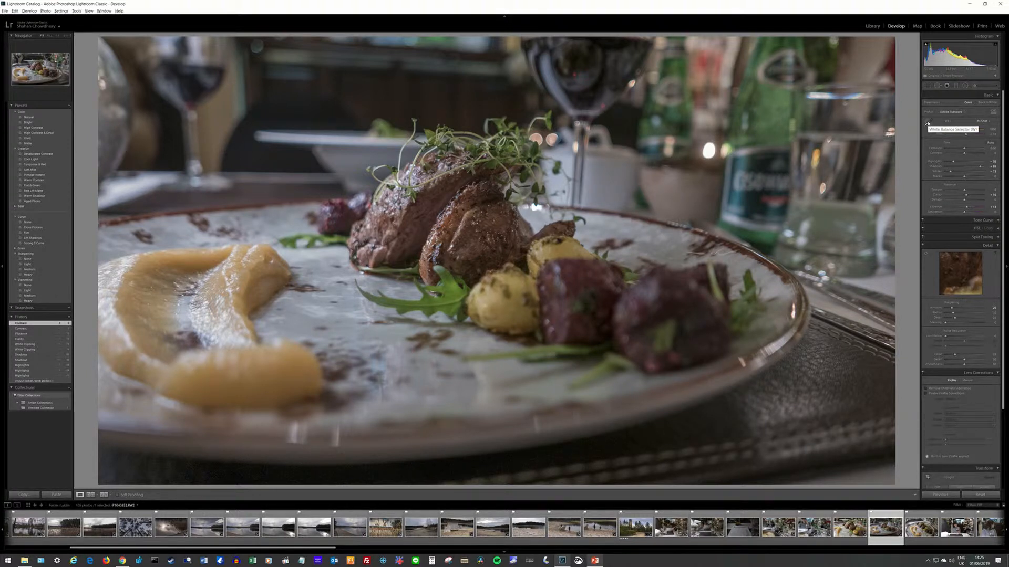
Try a custom white balance sampled from the white cup behind the meat, and undo it
{"action": "left_click", "coordinate": [927, 123]}
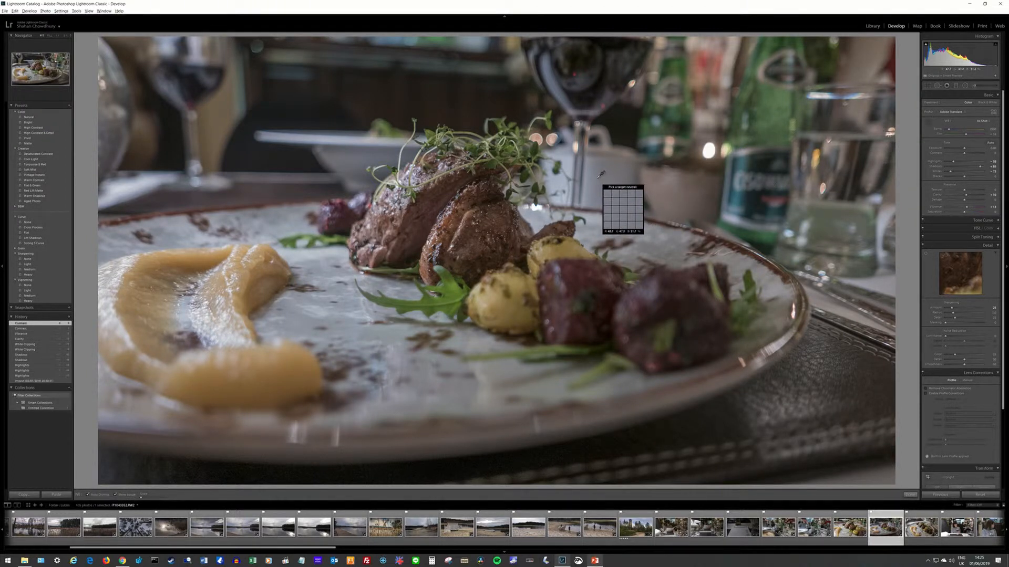
{"action": "left_click", "coordinate": [567, 164]}
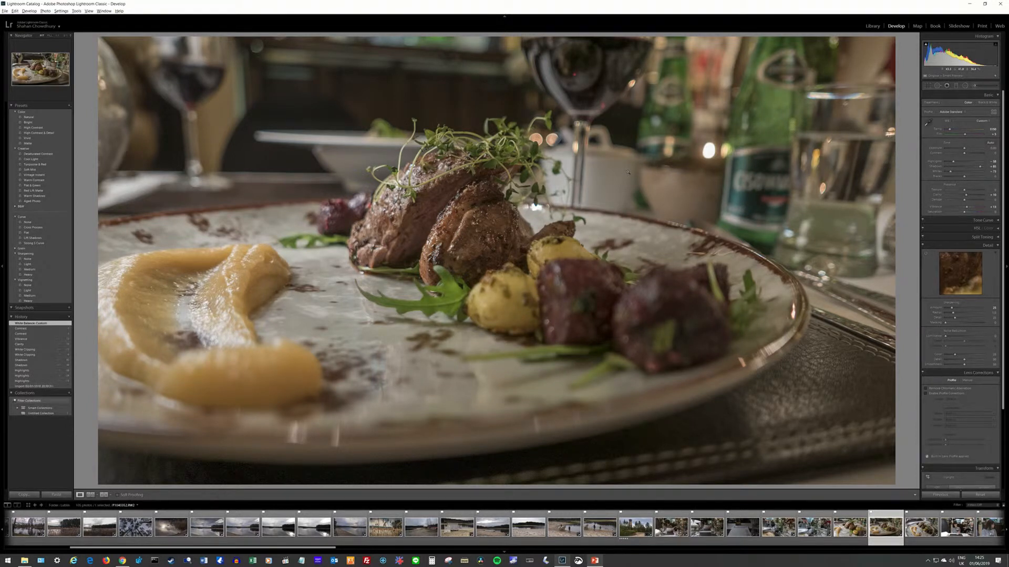
{"action": "key", "text": "ctrl+z"}
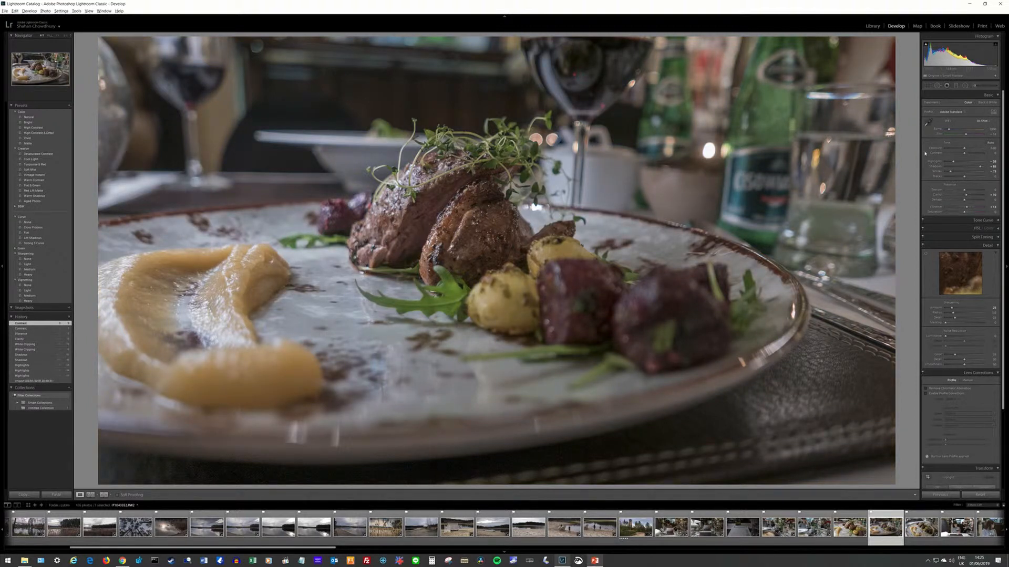
Set a custom white balance by sampling another spot on the white cup, and enable chromatic aberration removal
{"action": "left_click", "coordinate": [928, 124]}
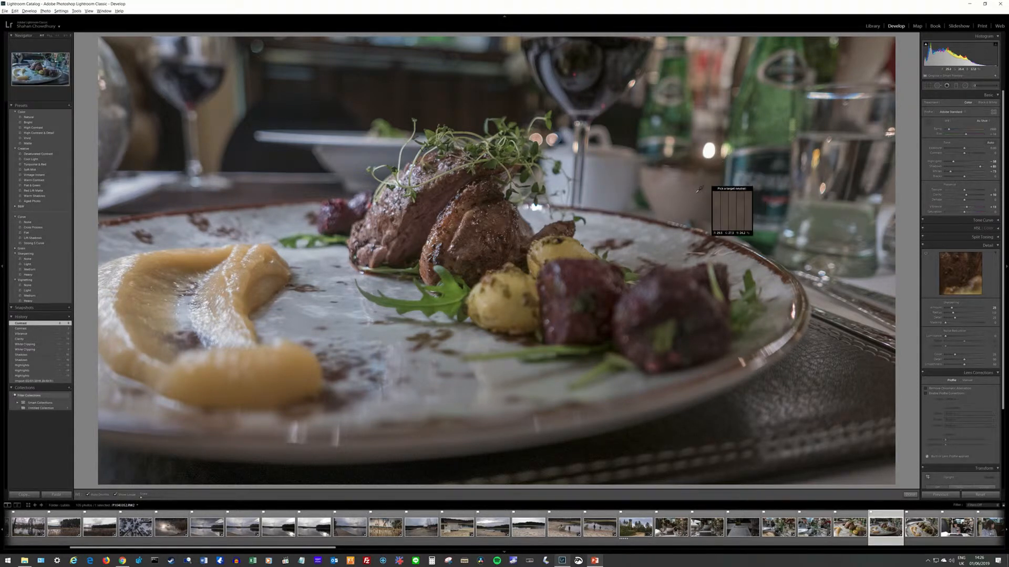
{"action": "left_click", "coordinate": [616, 170]}
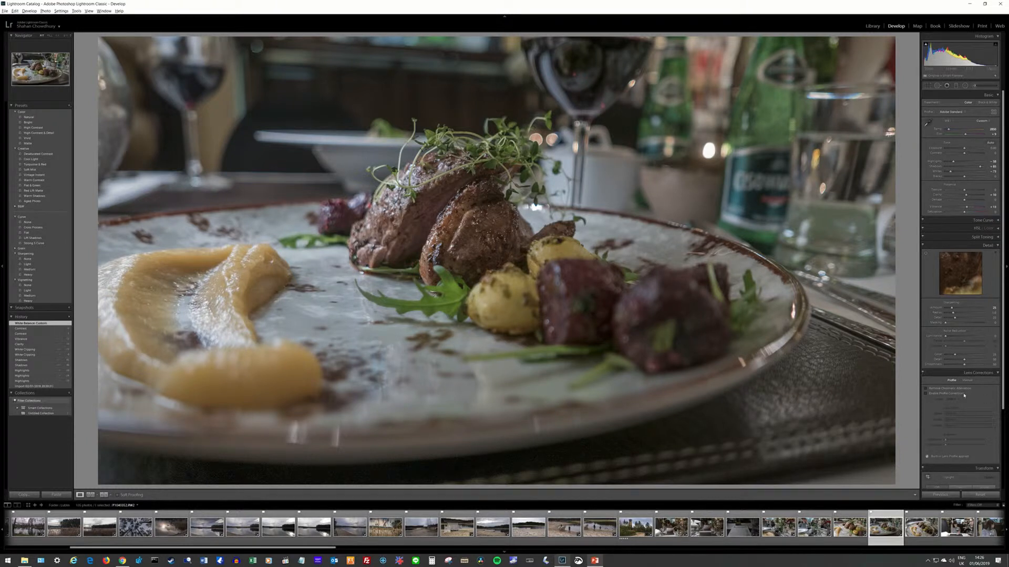
{"action": "left_click", "coordinate": [941, 389]}
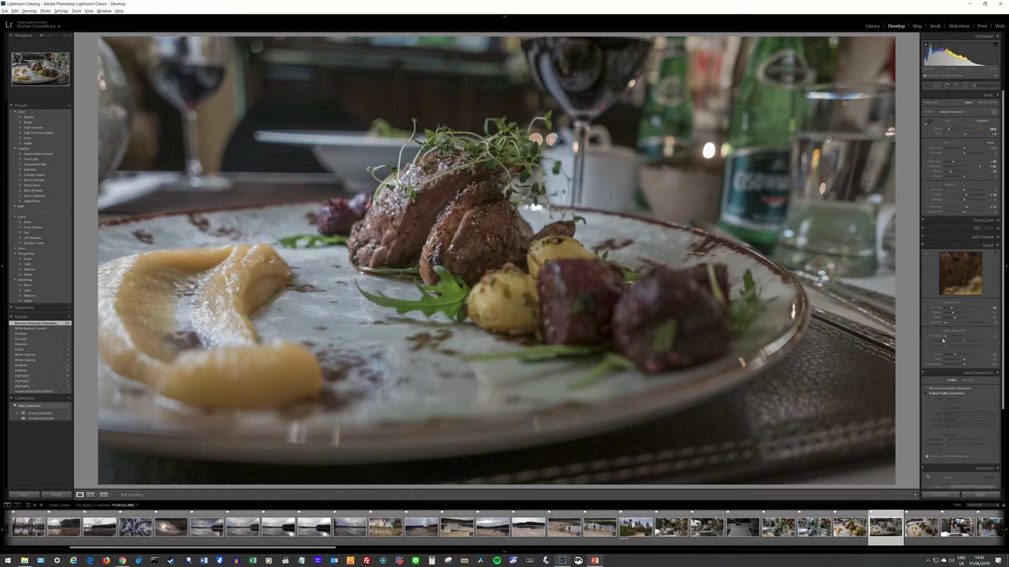
Crop the dish photo tighter around the meat and vegetables at a 16 x 9 aspect ratio, repositioning the image within the crop frame
{"action": "left_click", "coordinate": [927, 86]}
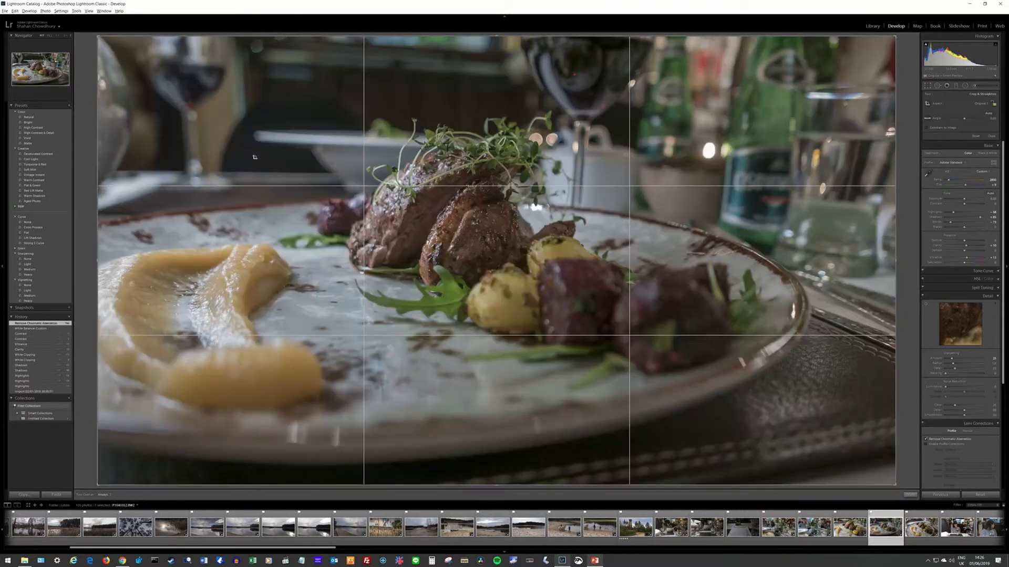
{"action": "left_click", "coordinate": [977, 103]}
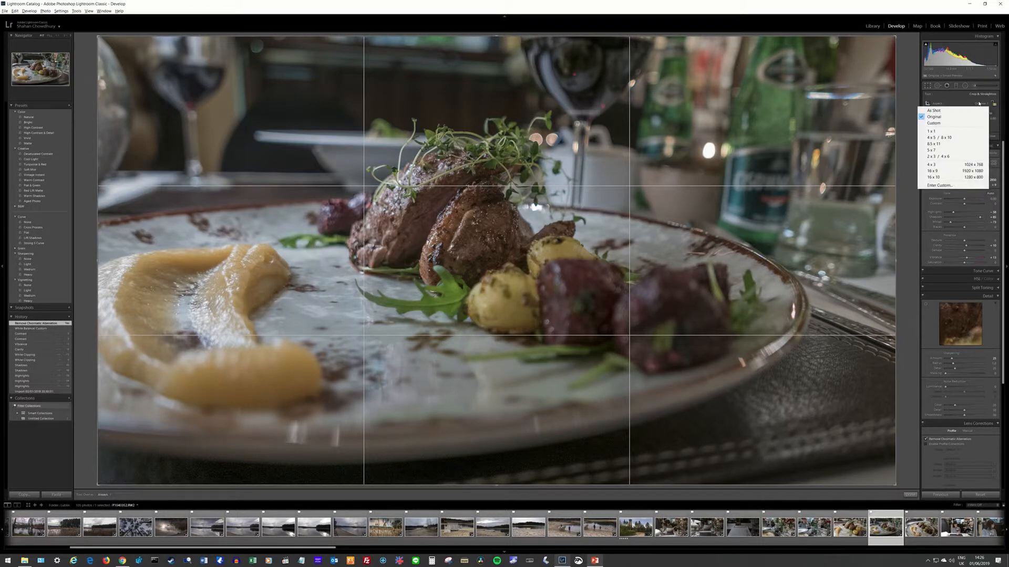
{"action": "left_click", "coordinate": [943, 171]}
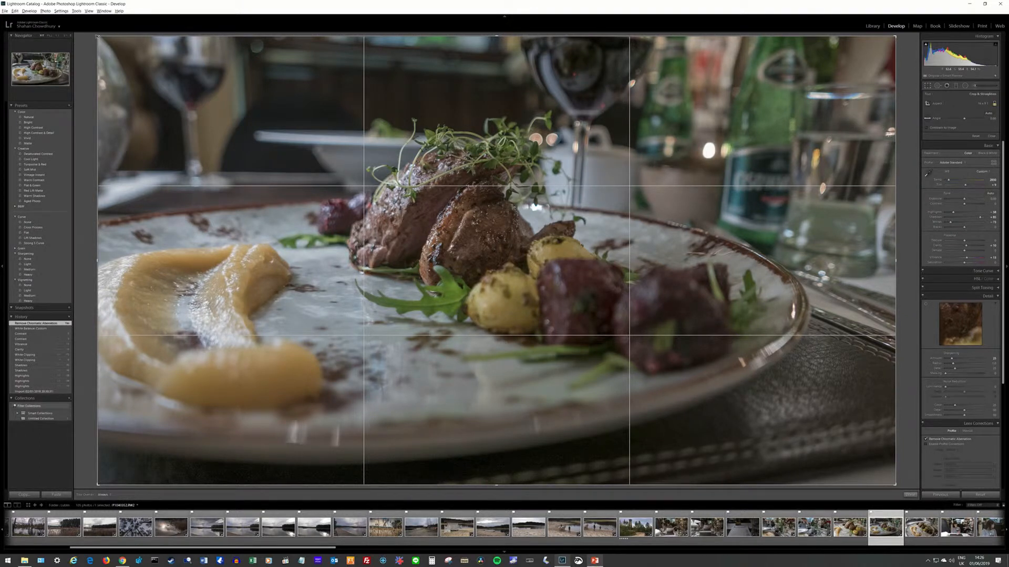
{"action": "left_click_drag", "start_coordinate": [97, 36], "coordinate": [104, 39]}
{"action": "left_click_drag", "start_coordinate": [894, 36], "coordinate": [822, 77]}
{"action": "left_click_drag", "start_coordinate": [726, 158], "coordinate": [723, 186]}
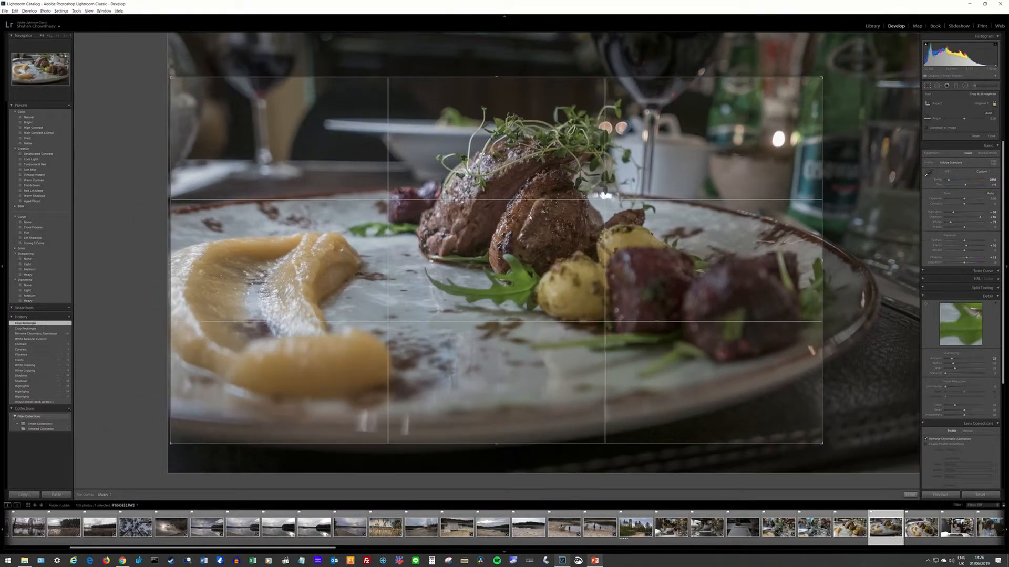
{"action": "left_click_drag", "start_coordinate": [822, 77], "coordinate": [728, 113]}
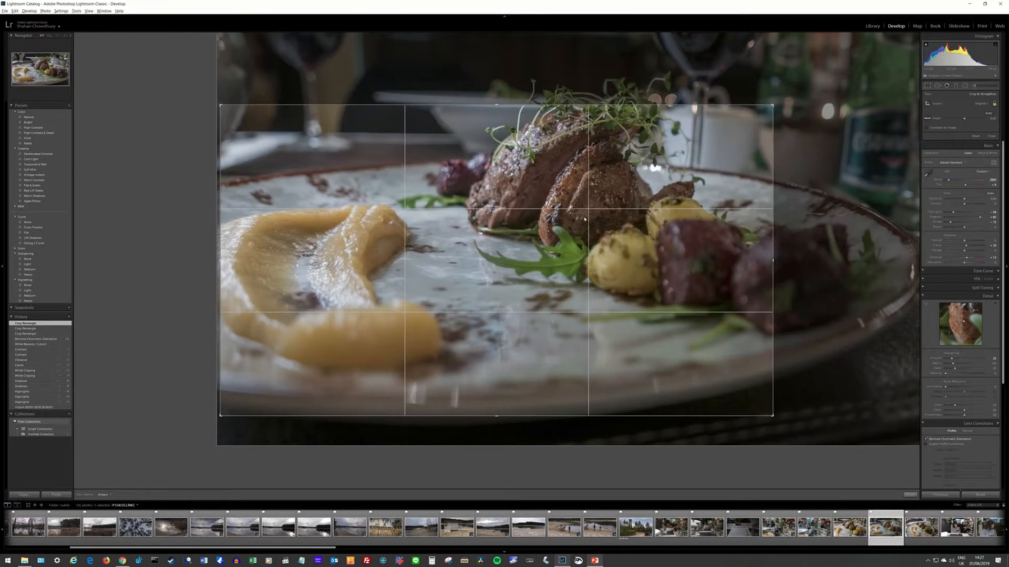
{"action": "left_click_drag", "start_coordinate": [597, 217], "coordinate": [592, 258]}
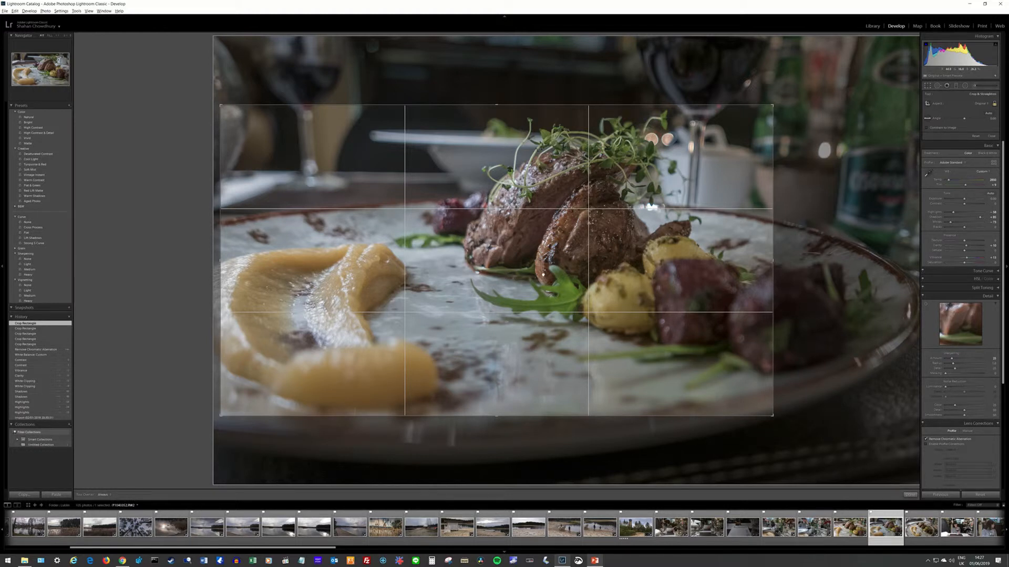
{"action": "left_click_drag", "start_coordinate": [543, 275], "coordinate": [513, 275]}
{"action": "left_click_drag", "start_coordinate": [513, 276], "coordinate": [517, 280]}
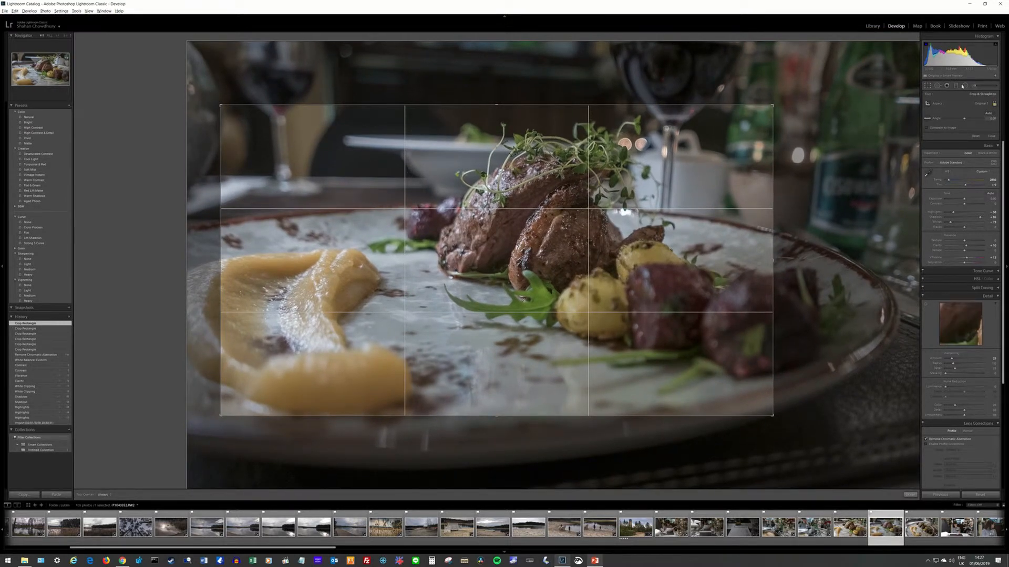
{"action": "key", "text": "Return"}
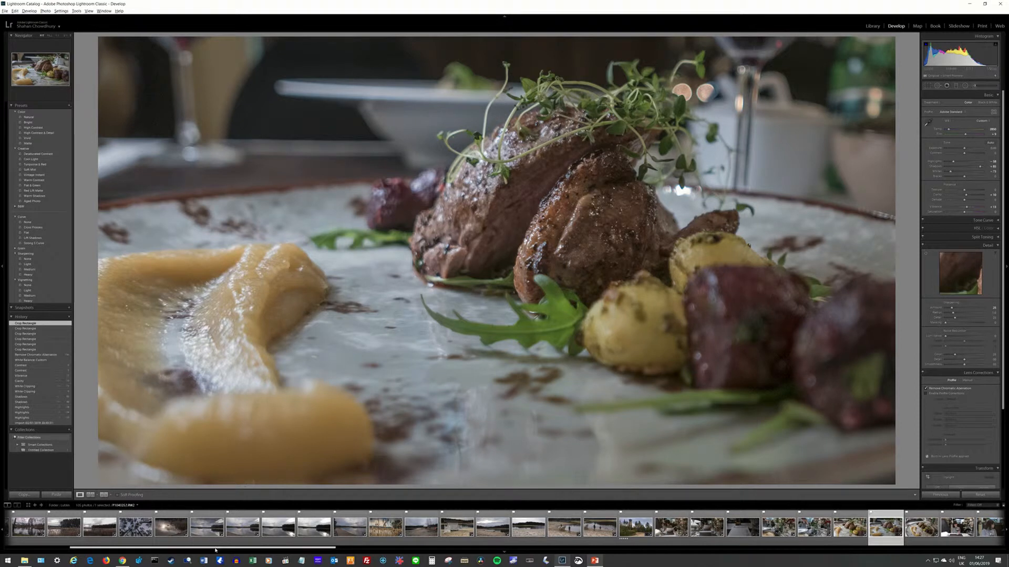
Look further through the folder's photos and view the one of the long slatted park bench
{"action": "left_click_drag", "start_coordinate": [214, 549], "coordinate": [688, 552]}
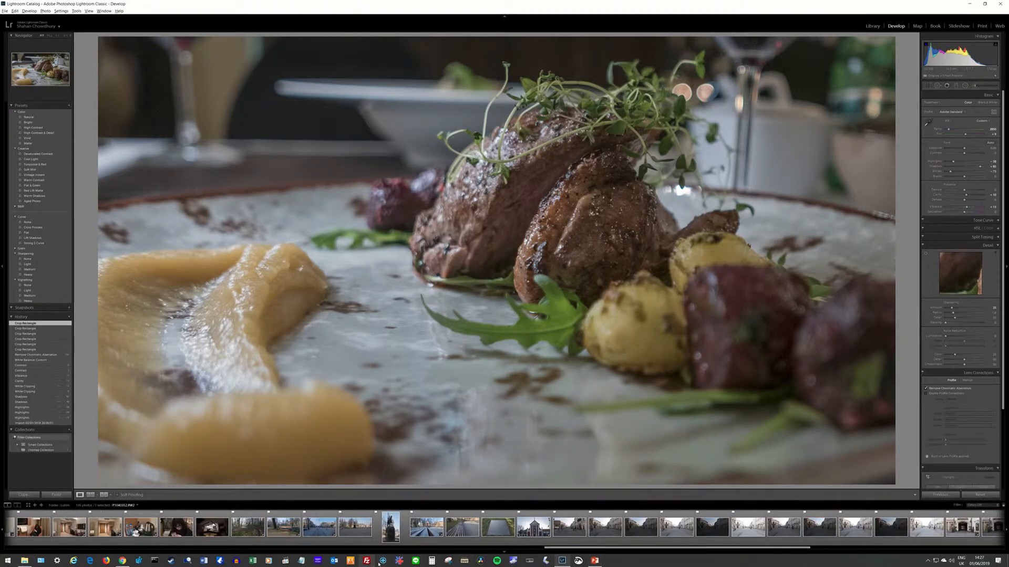
{"action": "left_click", "coordinate": [465, 528]}
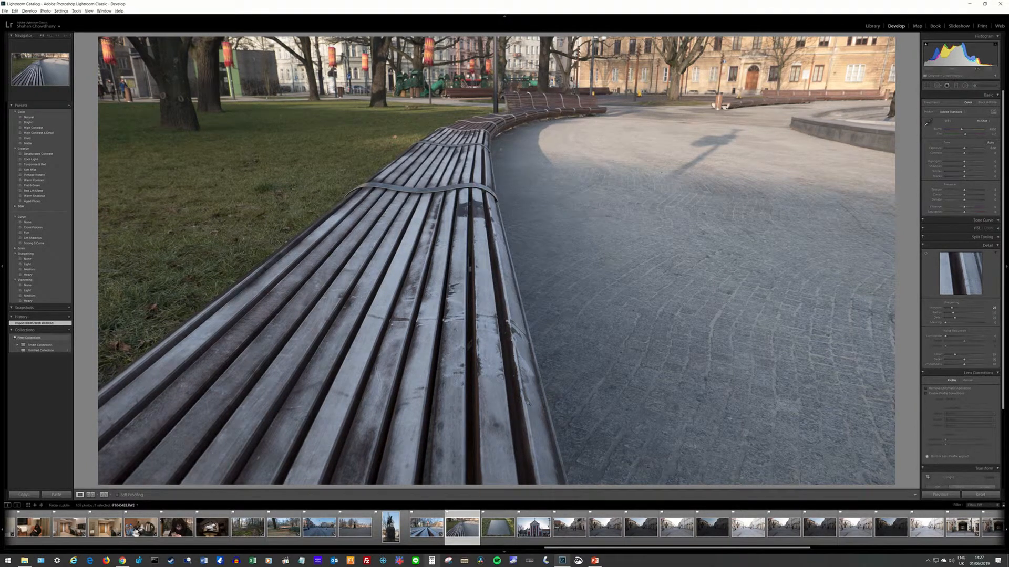
{"action": "left_click_drag", "start_coordinate": [580, 551], "coordinate": [614, 549]}
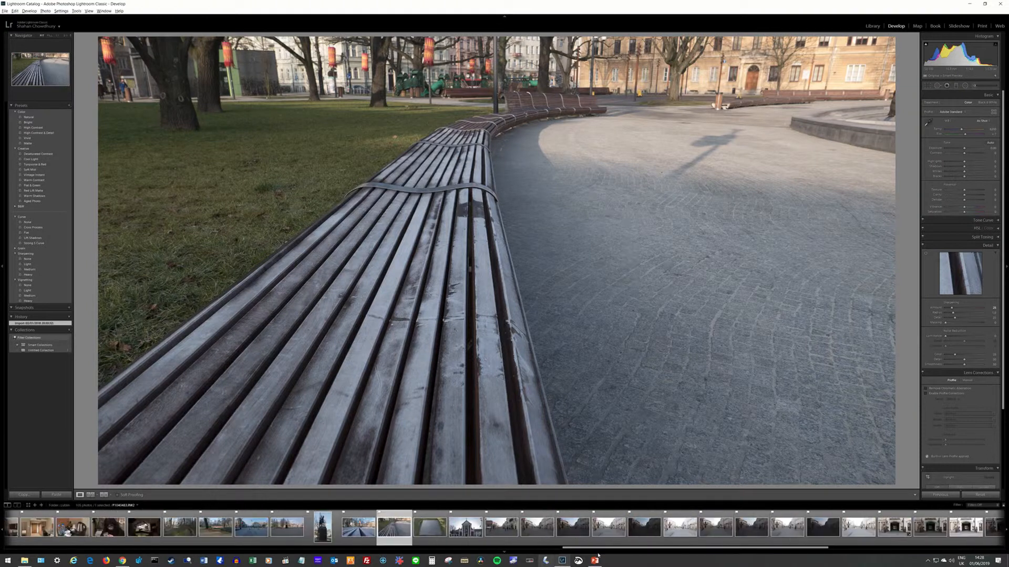
Switch to the London Bridge folder in the Library module and show the night photo of the columned building with the Christmas tree
{"action": "left_click", "coordinate": [878, 27]}
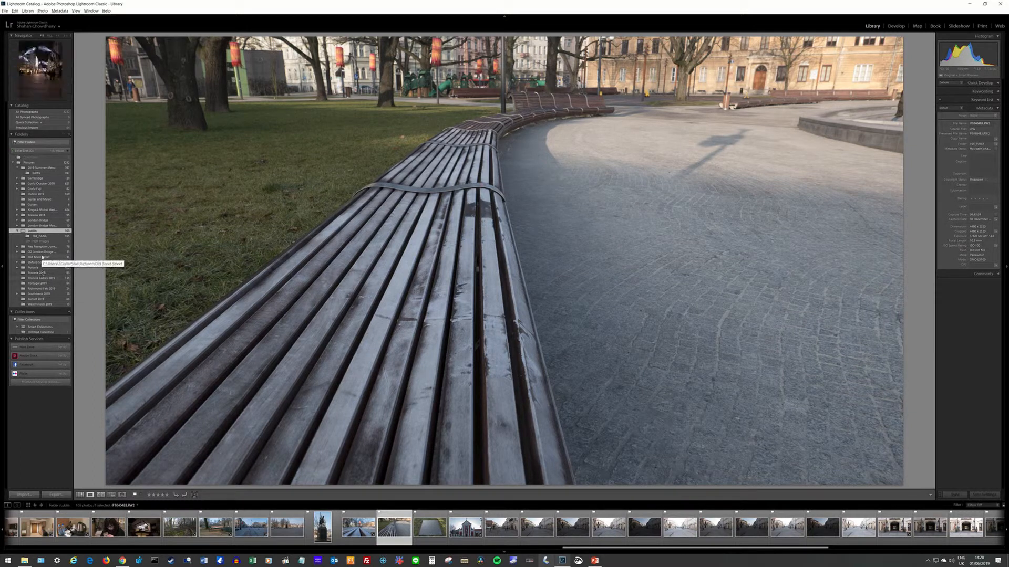
{"action": "left_click", "coordinate": [44, 253]}
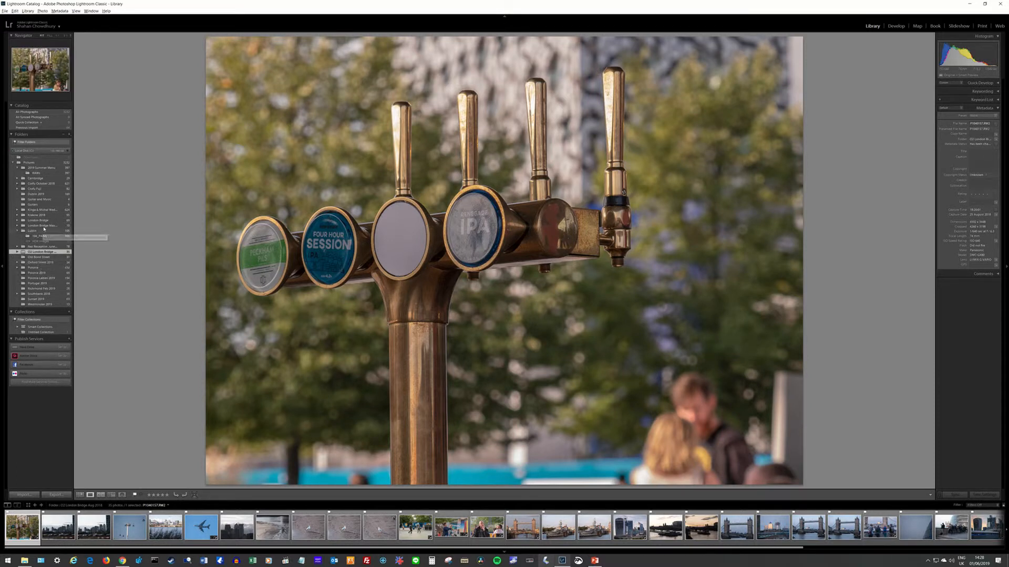
{"action": "left_click", "coordinate": [44, 221]}
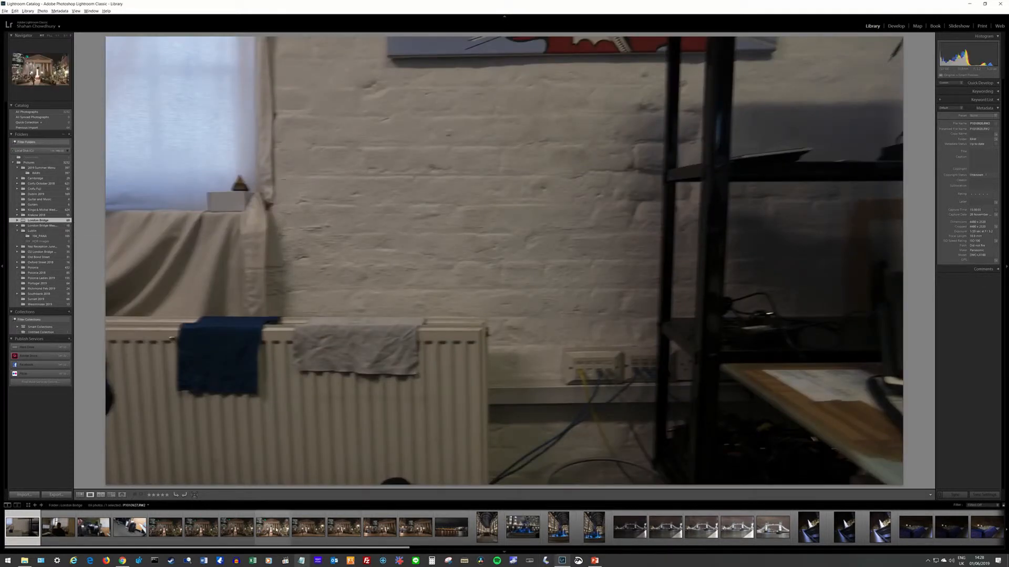
{"action": "left_click", "coordinate": [272, 528]}
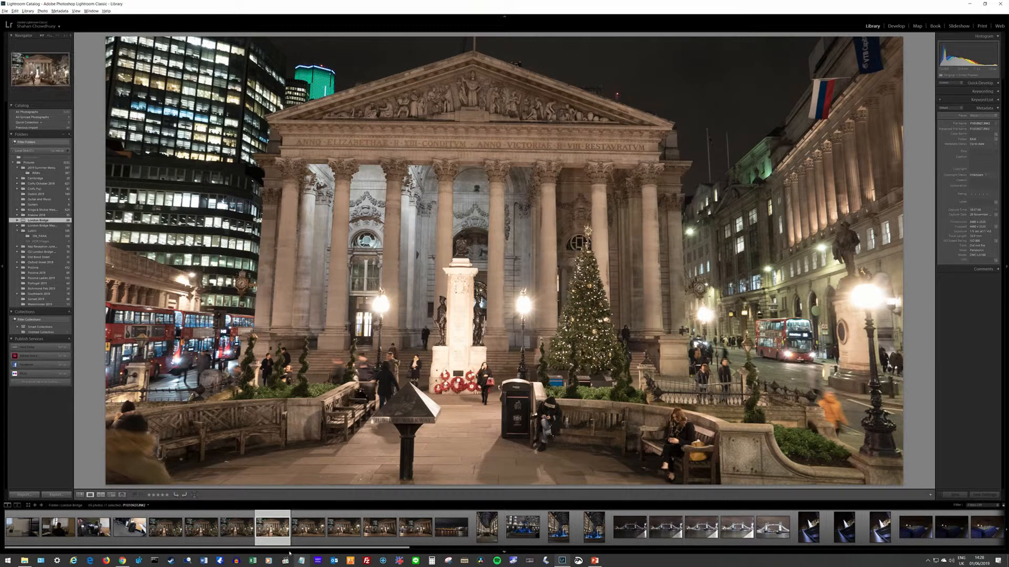
Browse the London Bridge folder's photos and open the night photo of Tower Bridge in the Develop module
{"action": "mouse_move", "coordinate": [283, 550]}
{"action": "left_click_drag", "start_coordinate": [284, 550], "coordinate": [808, 559]}
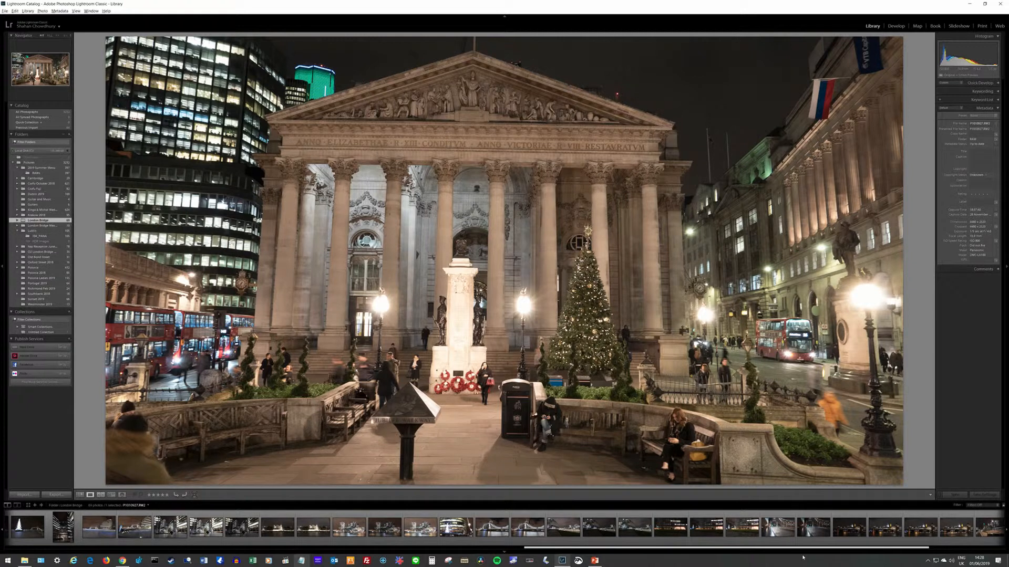
{"action": "left_click_drag", "start_coordinate": [803, 557], "coordinate": [179, 565]}
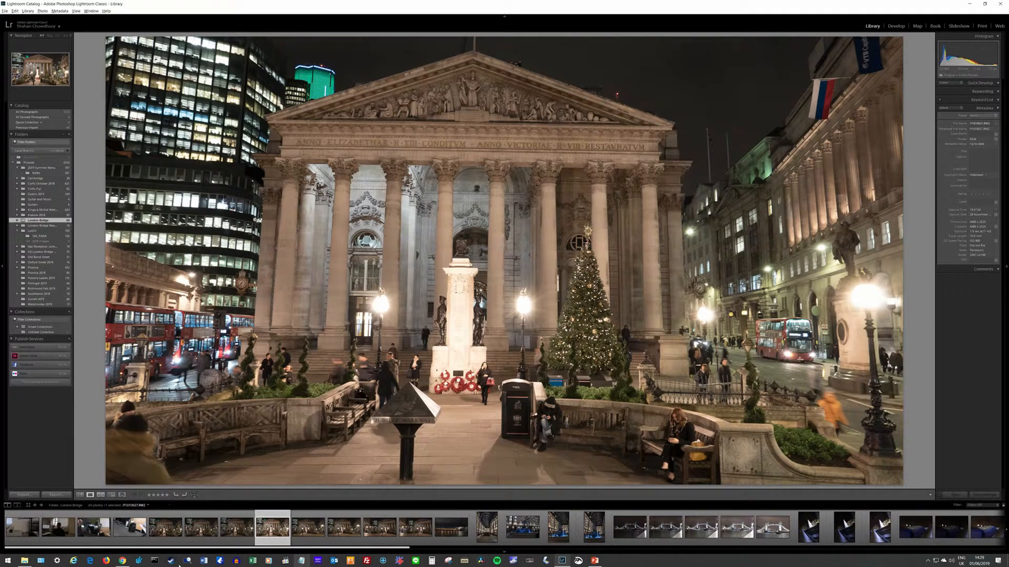
{"action": "left_click_drag", "start_coordinate": [293, 561], "coordinate": [775, 551]}
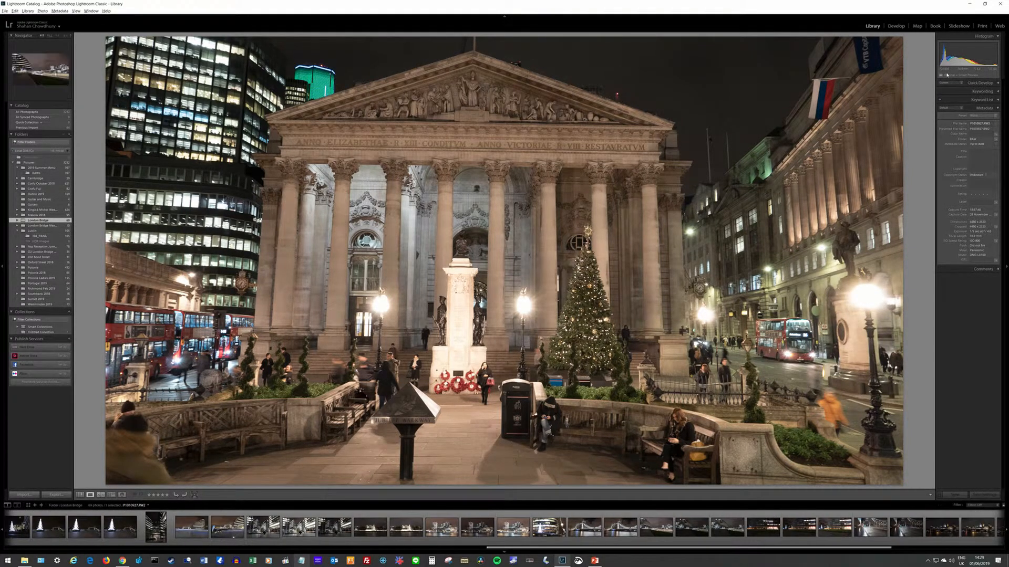
{"action": "left_click", "coordinate": [896, 26]}
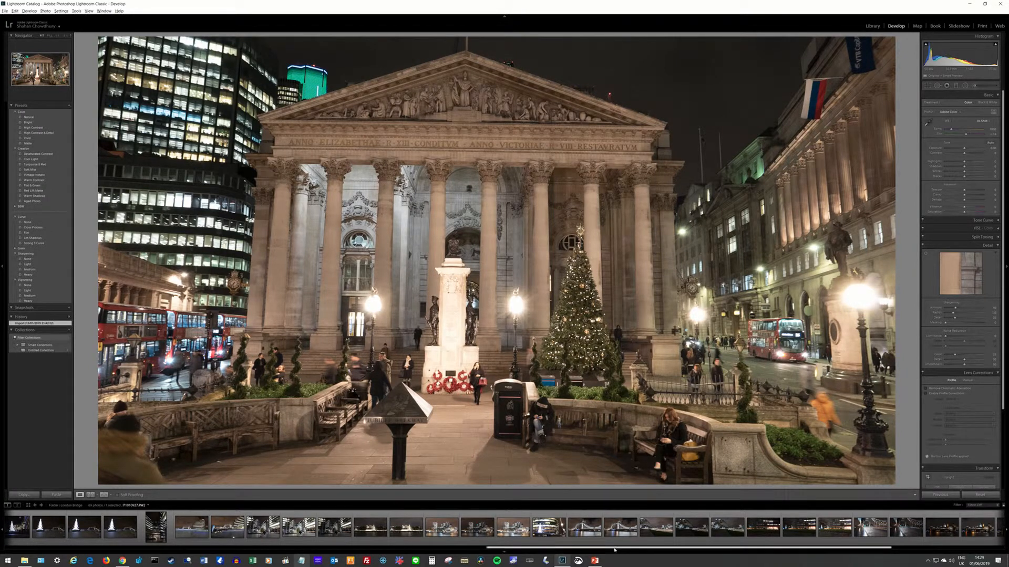
{"action": "left_click_drag", "start_coordinate": [615, 549], "coordinate": [310, 548]}
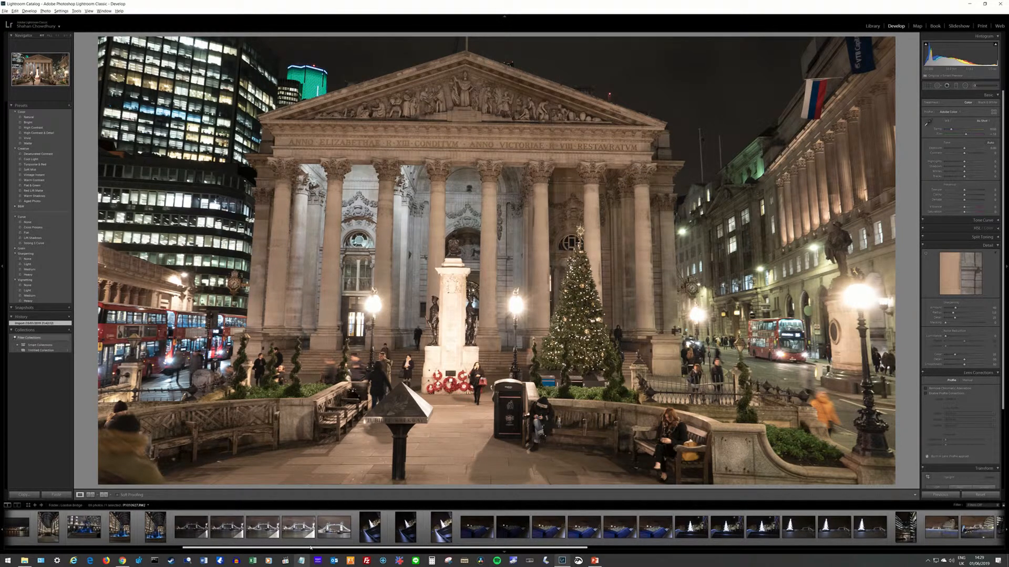
{"action": "left_click_drag", "start_coordinate": [311, 548], "coordinate": [788, 558]}
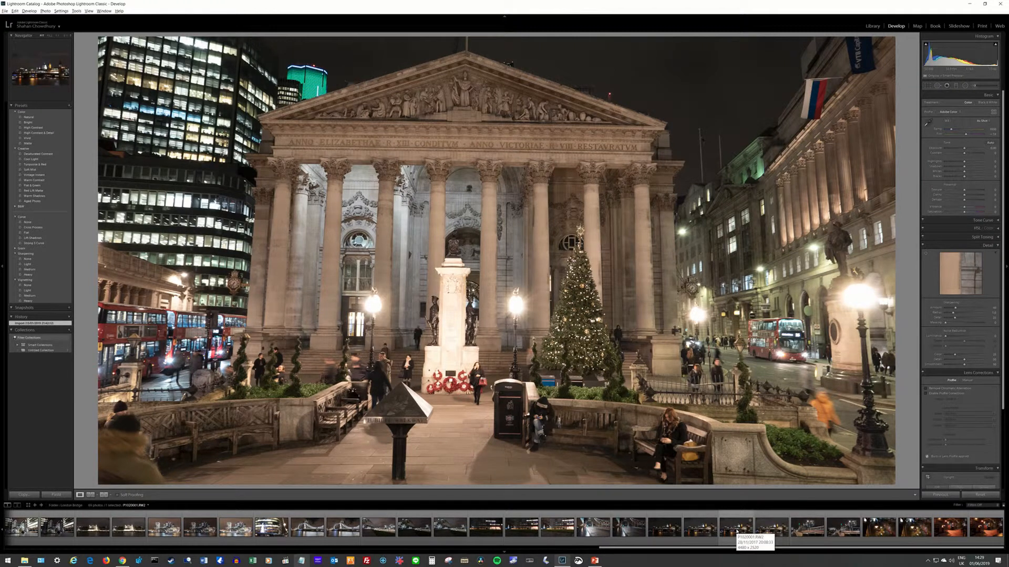
{"action": "left_click", "coordinate": [307, 527]}
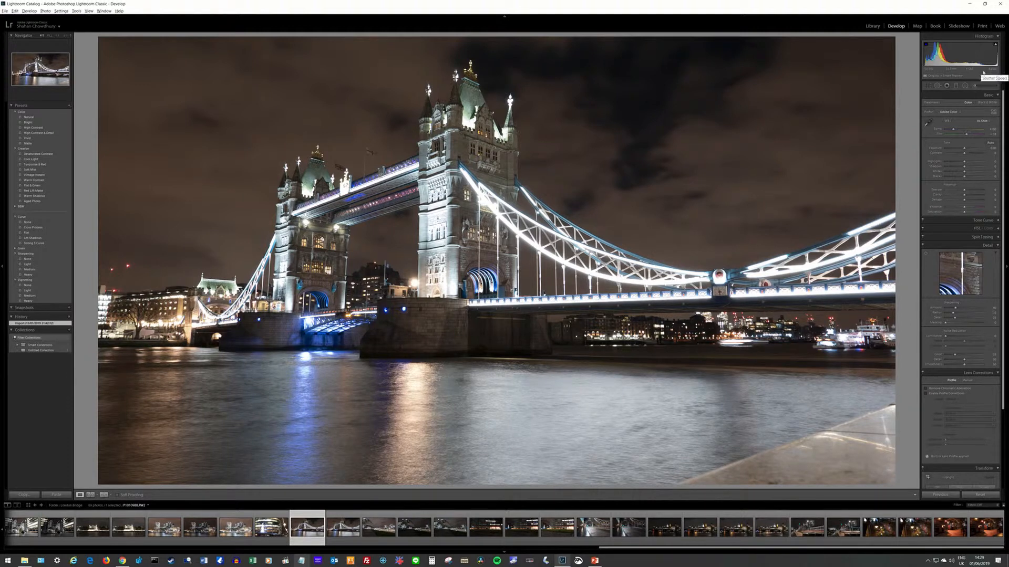
Check the Tower Bridge photo in the Library module, and in Develop lower its highlights and whites and raise its shadows
{"action": "left_click", "coordinate": [873, 26]}
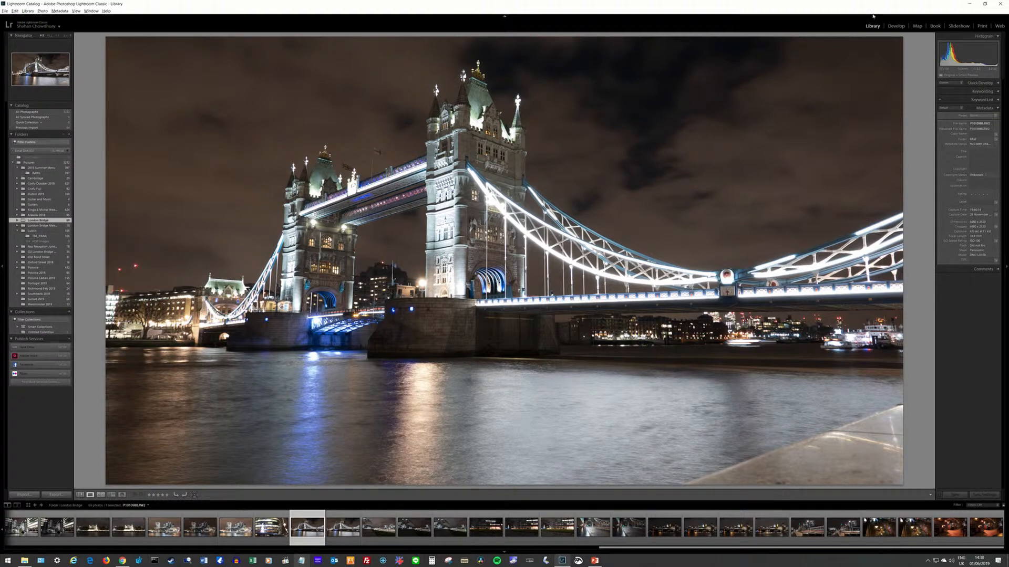
{"action": "left_click", "coordinate": [894, 26]}
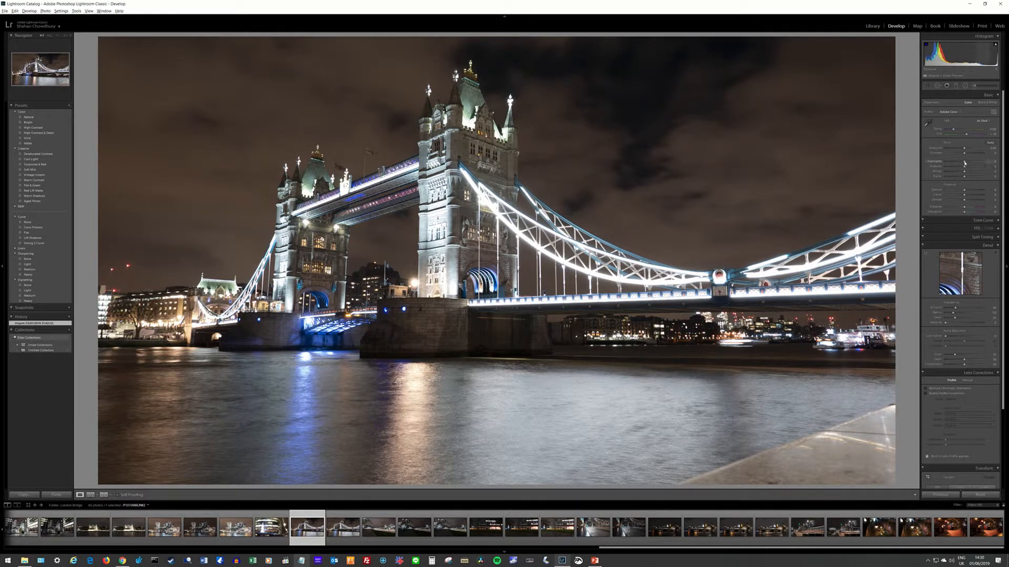
{"action": "left_click_drag", "start_coordinate": [963, 164], "coordinate": [957, 162]}
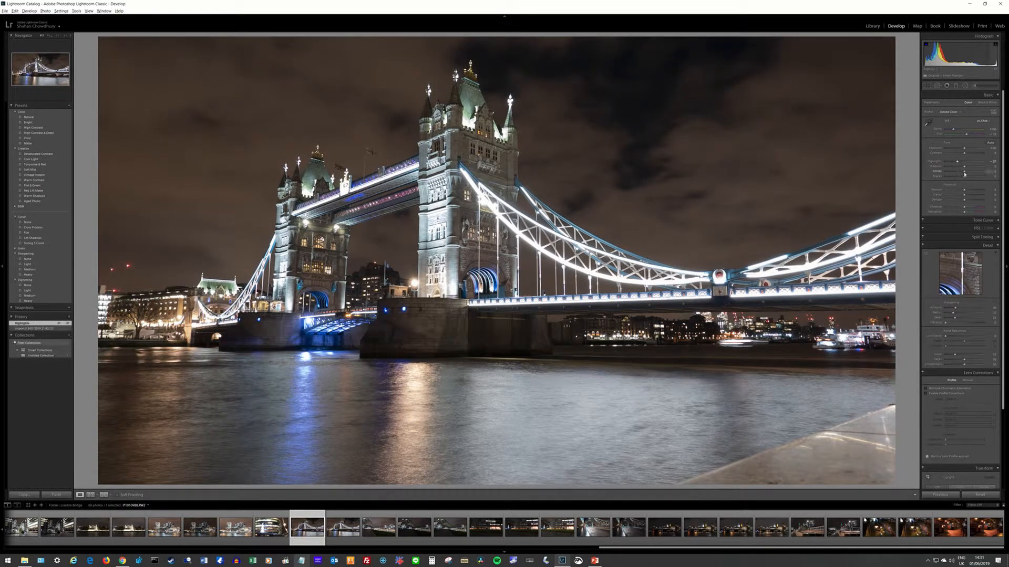
{"action": "left_click_drag", "start_coordinate": [963, 174], "coordinate": [959, 175]}
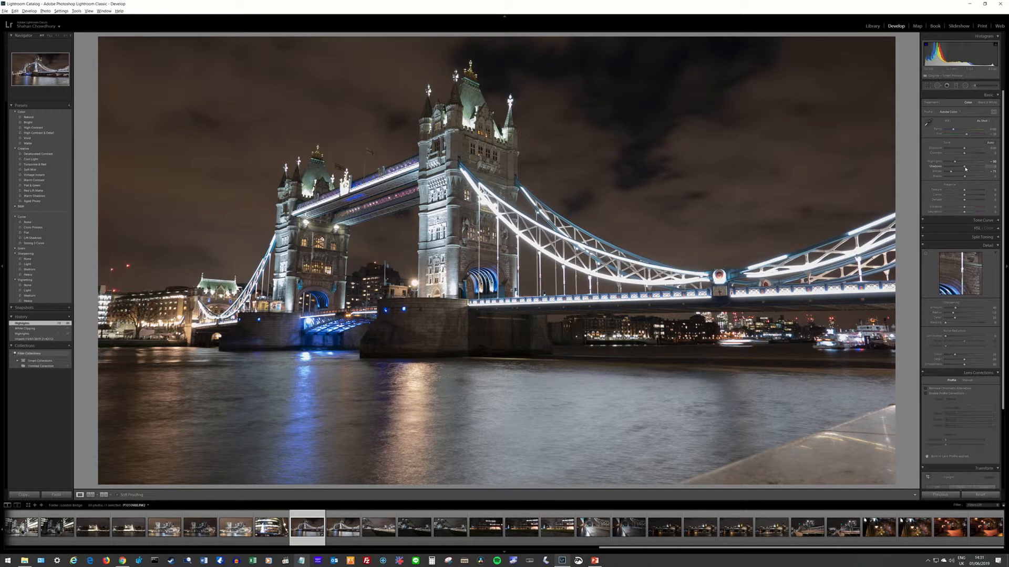
{"action": "left_click_drag", "start_coordinate": [969, 169], "coordinate": [974, 170]}
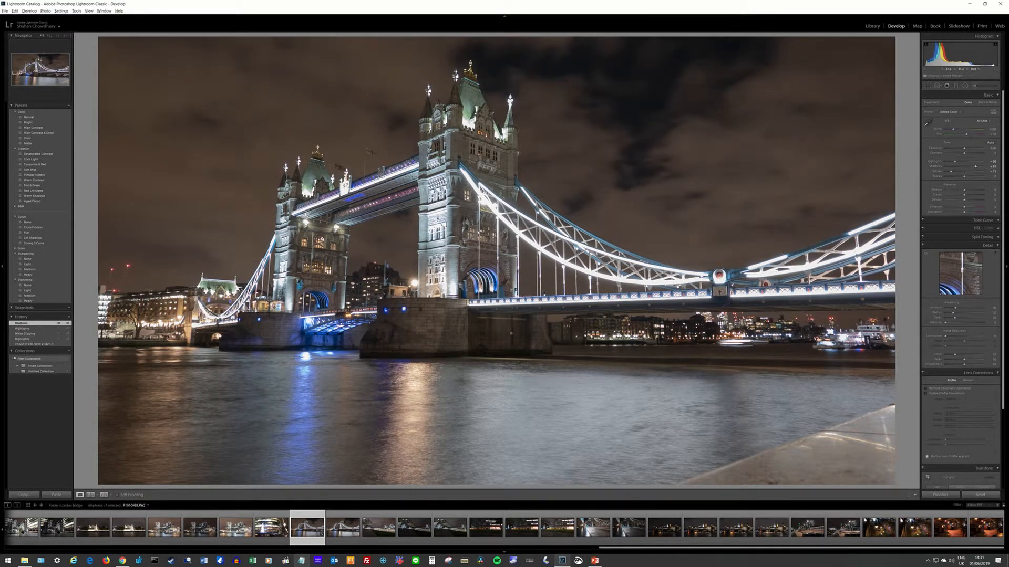
Inspect the stone pier of the bridge close up and examine the photo's ISO setting in its Library metadata
{"action": "left_click", "coordinate": [521, 331]}
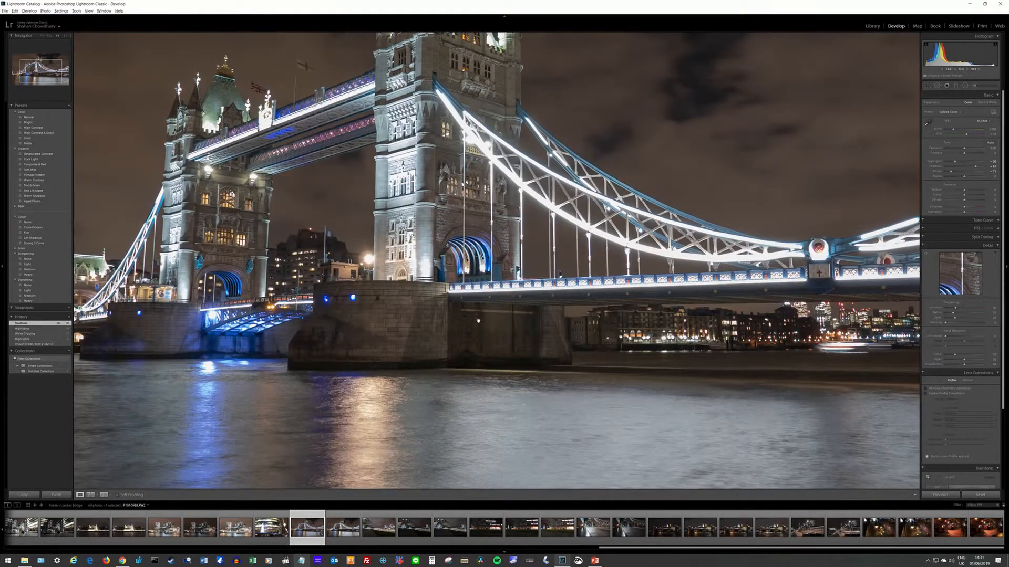
{"action": "left_click", "coordinate": [505, 341]}
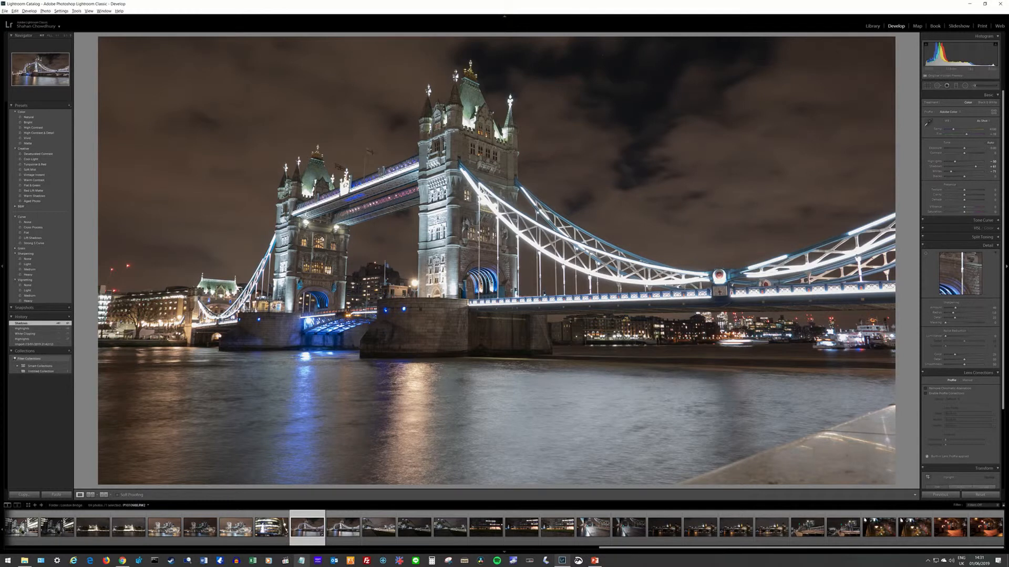
{"action": "left_click", "coordinate": [873, 26]}
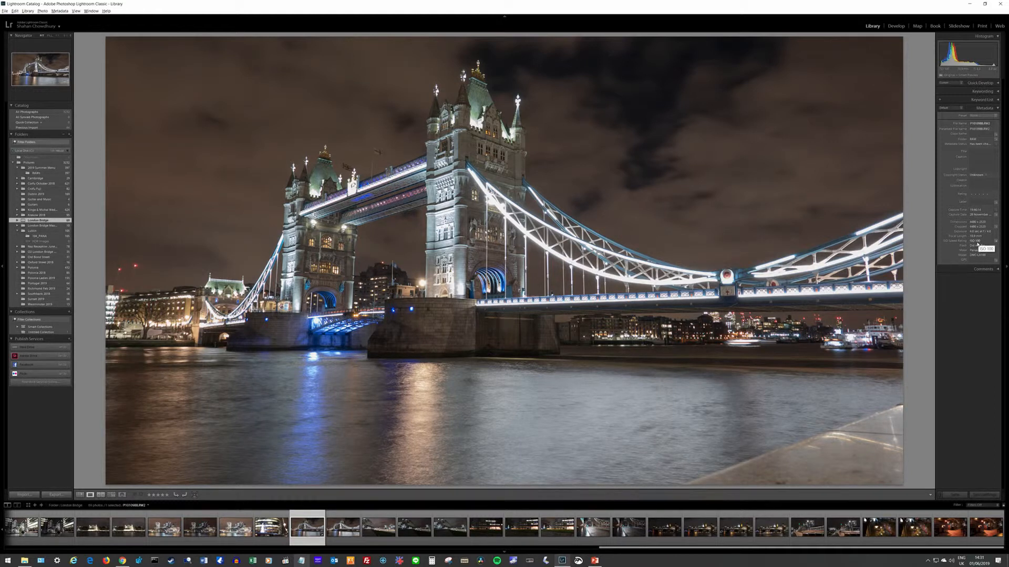
{"action": "left_click", "coordinate": [896, 26]}
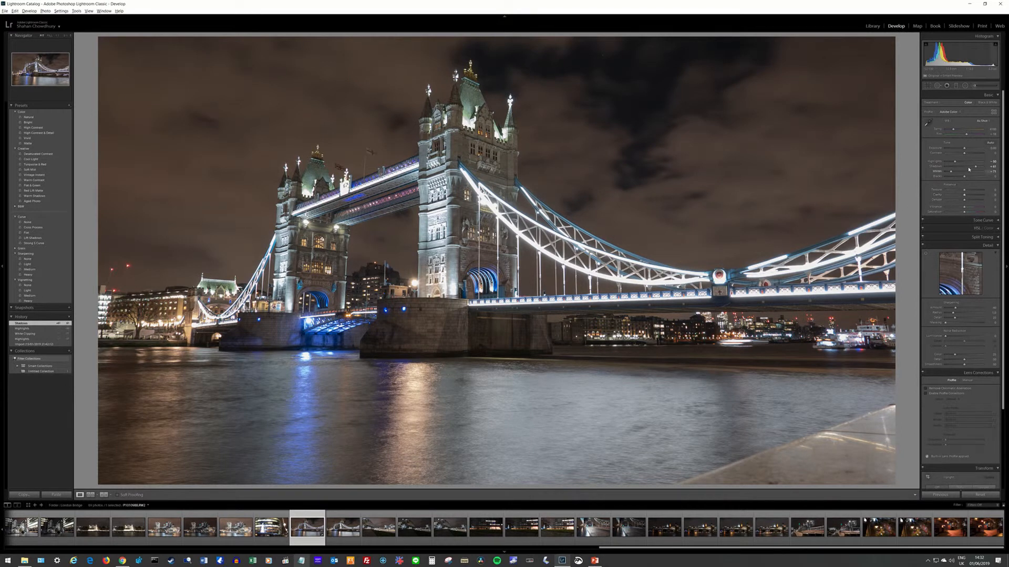
Raise the blacks and slightly lower the exposure of the Tower Bridge photo in the Develop module
{"action": "left_click_drag", "start_coordinate": [964, 178], "coordinate": [970, 179]}
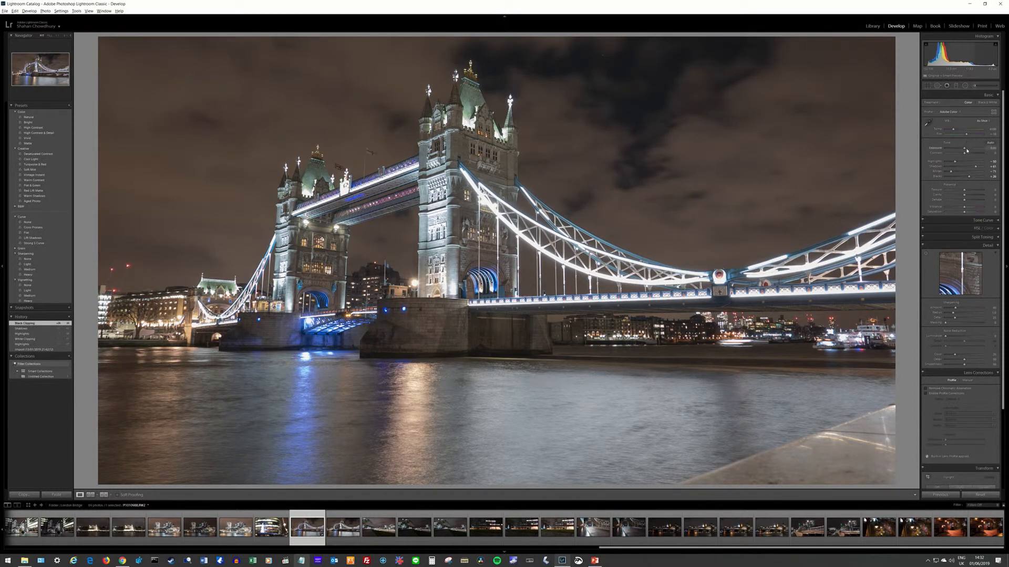
{"action": "left_click_drag", "start_coordinate": [965, 150], "coordinate": [963, 149]}
{"action": "double_click", "coordinate": [965, 149]}
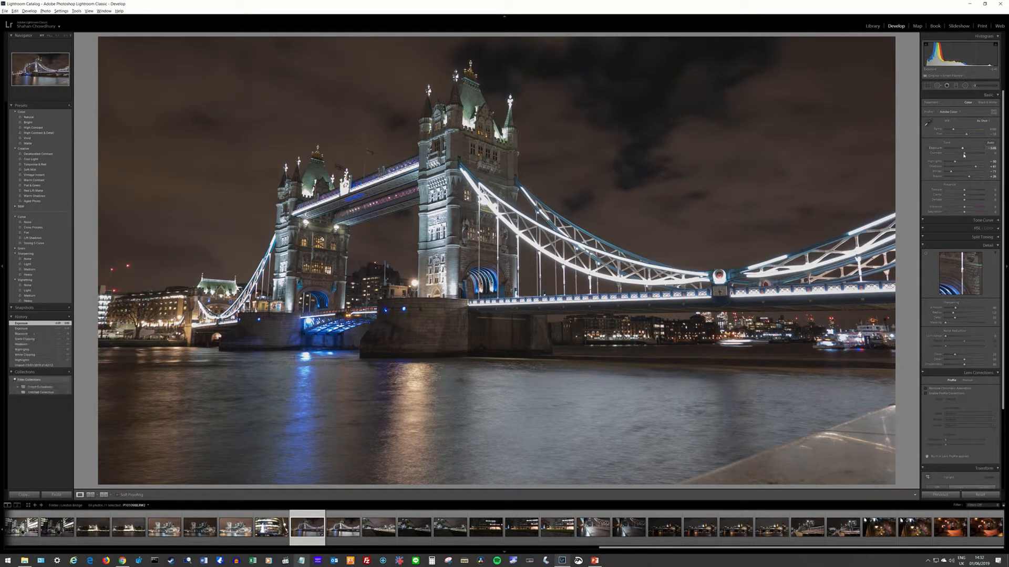
Increase the contrast, and refine the tones with brighter shadows and blacks and darker whites and highlights
{"action": "left_click_drag", "start_coordinate": [966, 154], "coordinate": [971, 155]}
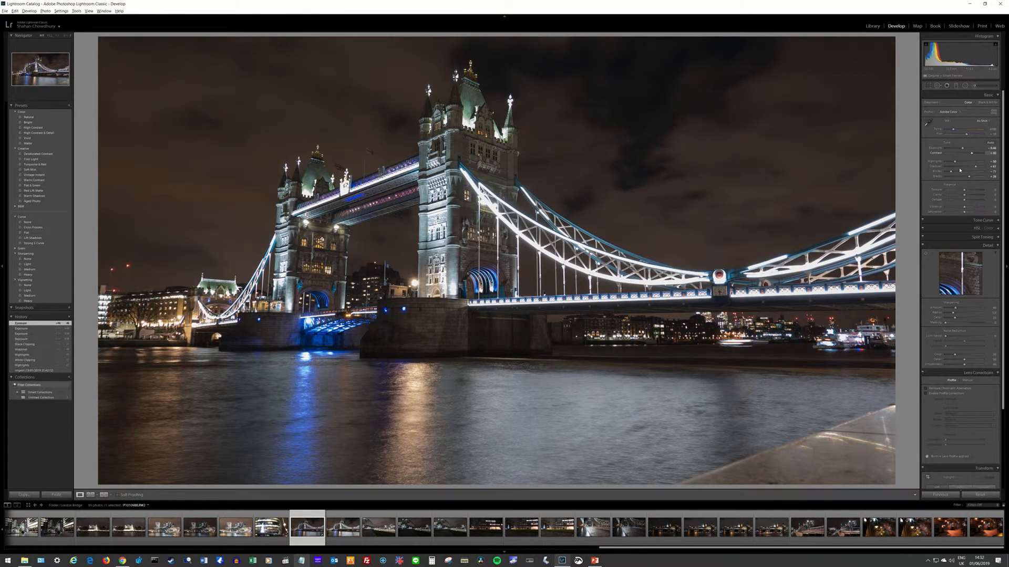
{"action": "left_click_drag", "start_coordinate": [978, 167], "coordinate": [979, 168]}
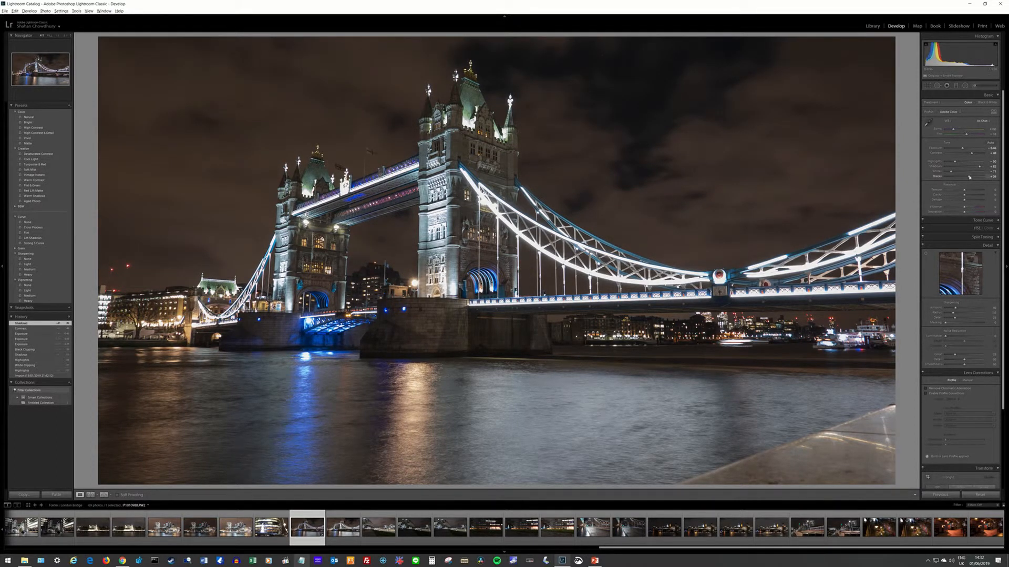
{"action": "left_click_drag", "start_coordinate": [972, 180], "coordinate": [949, 173]}
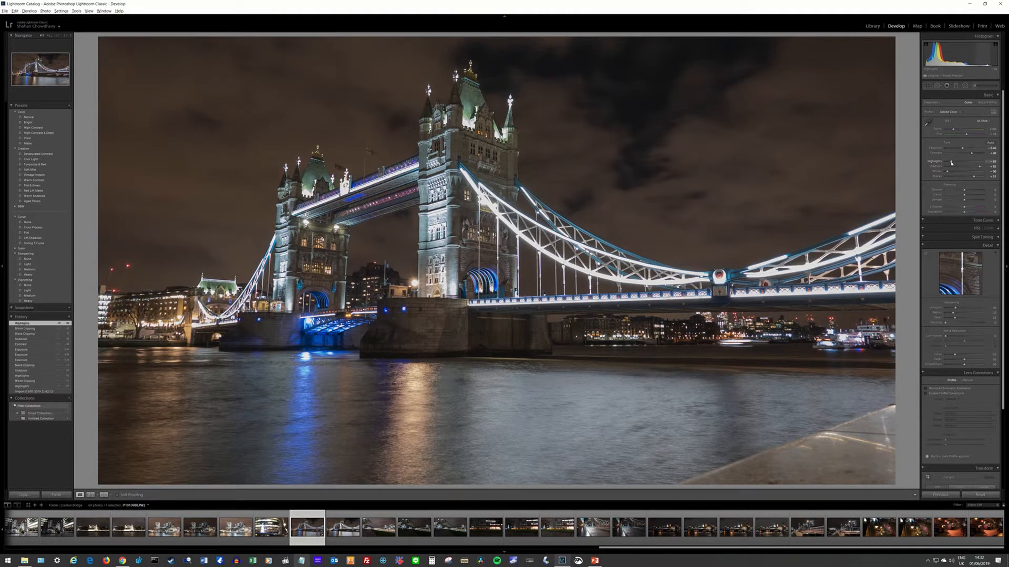
Set a custom white balance by sampling the stone pier as neutral, and compare it with the preceding history state
{"action": "left_click", "coordinate": [928, 123]}
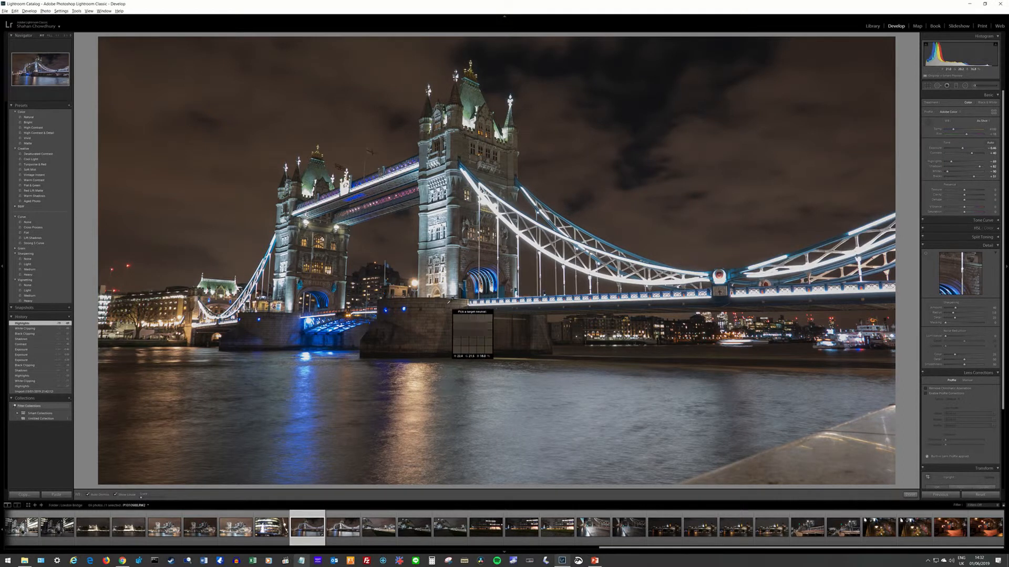
{"action": "left_click", "coordinate": [447, 303]}
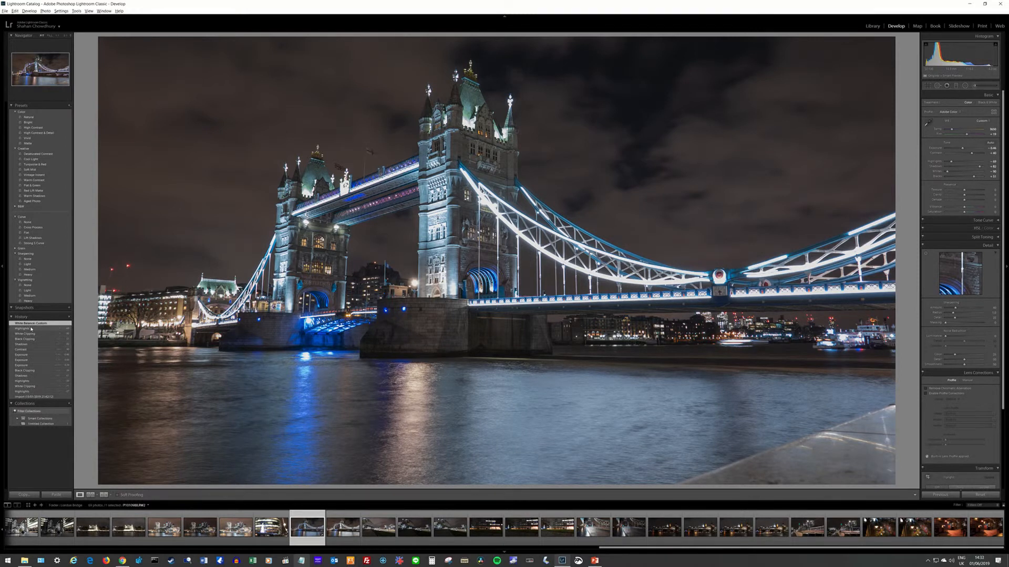
{"action": "left_click", "coordinate": [31, 329]}
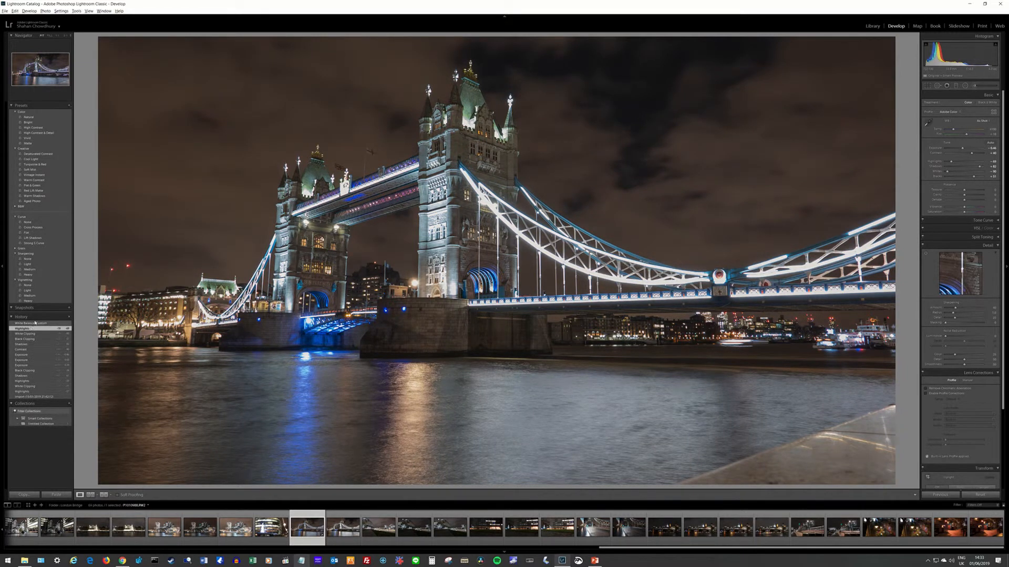
{"action": "left_click", "coordinate": [38, 324]}
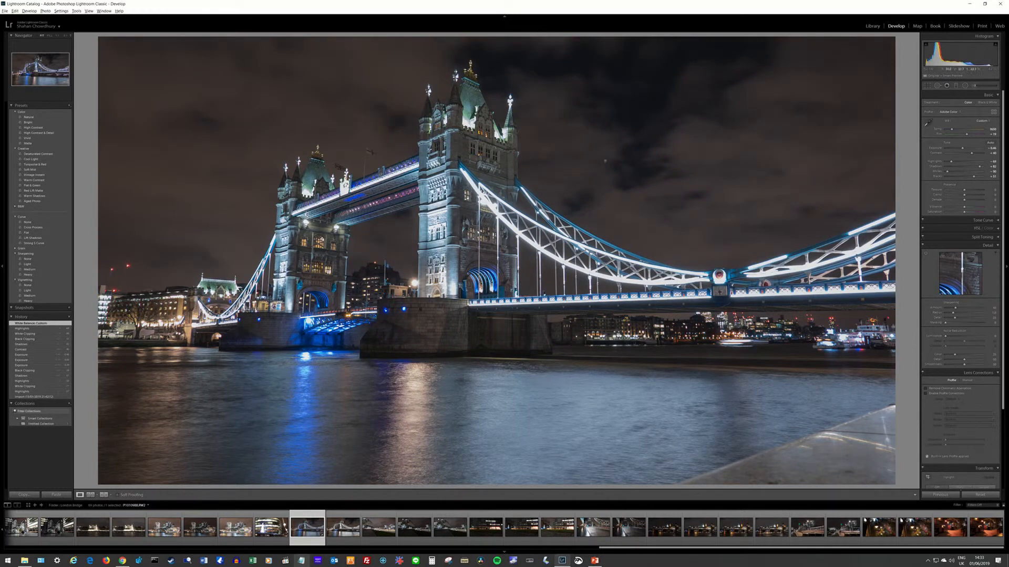
{"action": "left_click", "coordinate": [30, 329]}
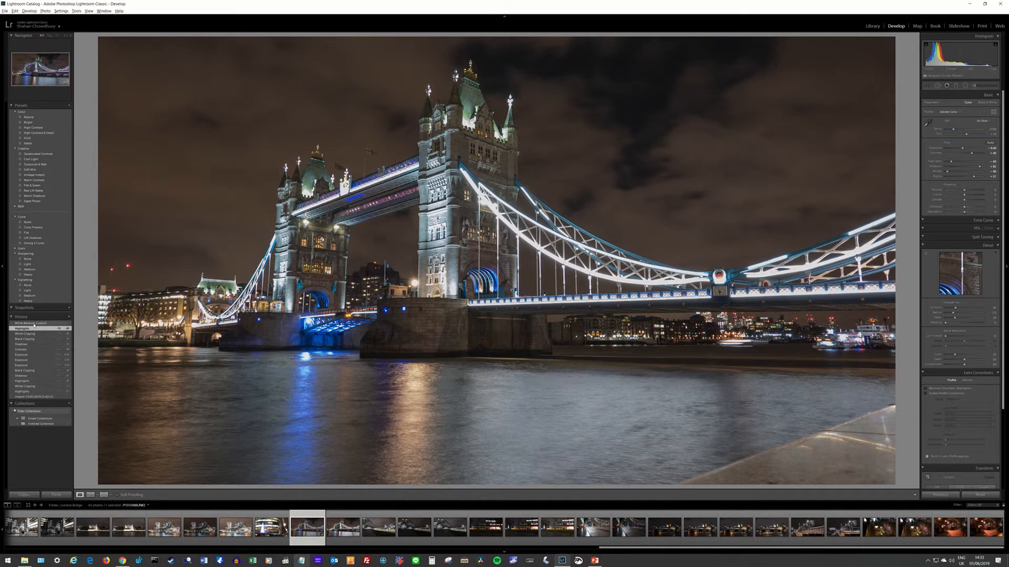
{"action": "left_click", "coordinate": [34, 324]}
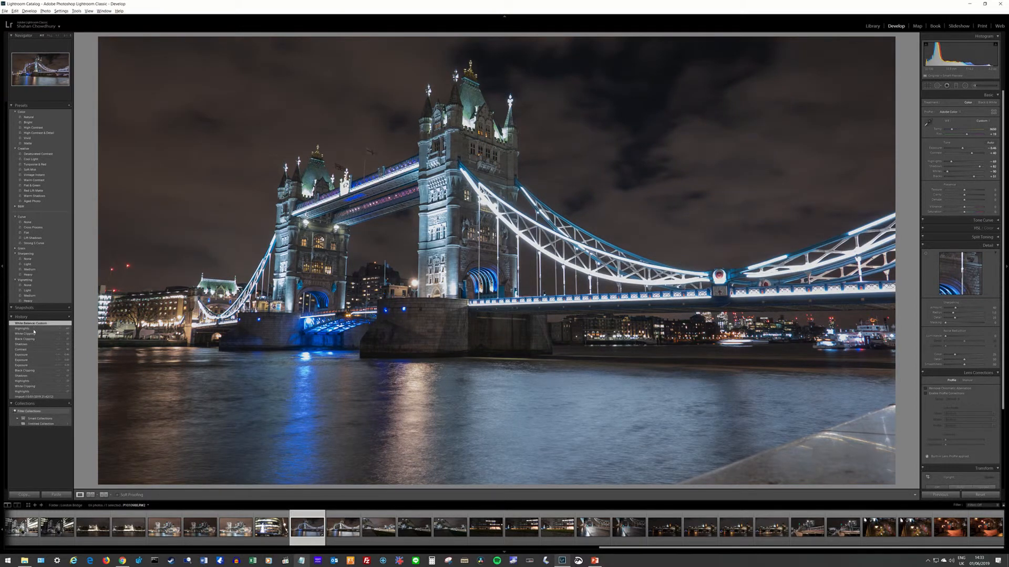
{"action": "left_click", "coordinate": [36, 329]}
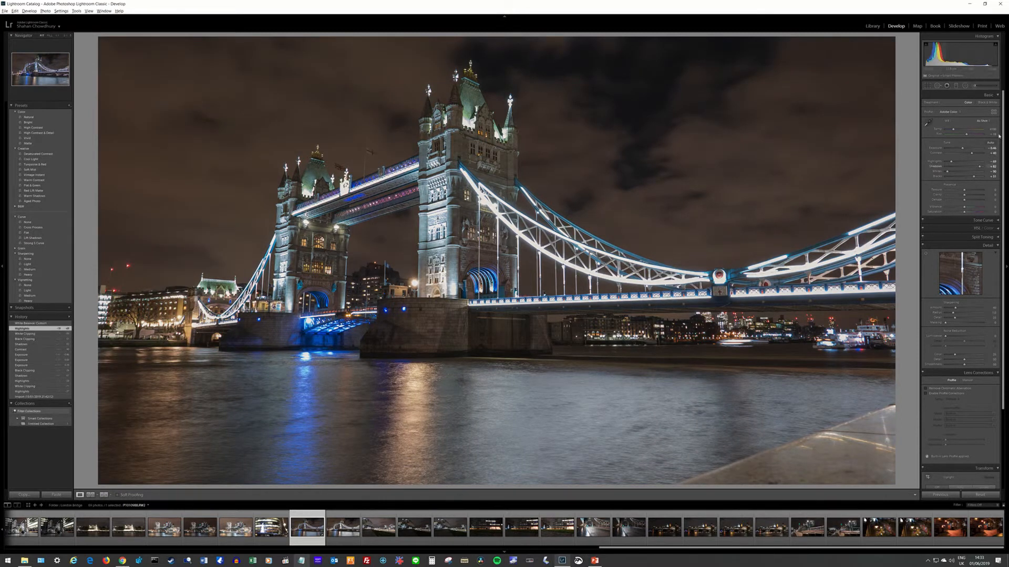
{"action": "left_click", "coordinate": [51, 323]}
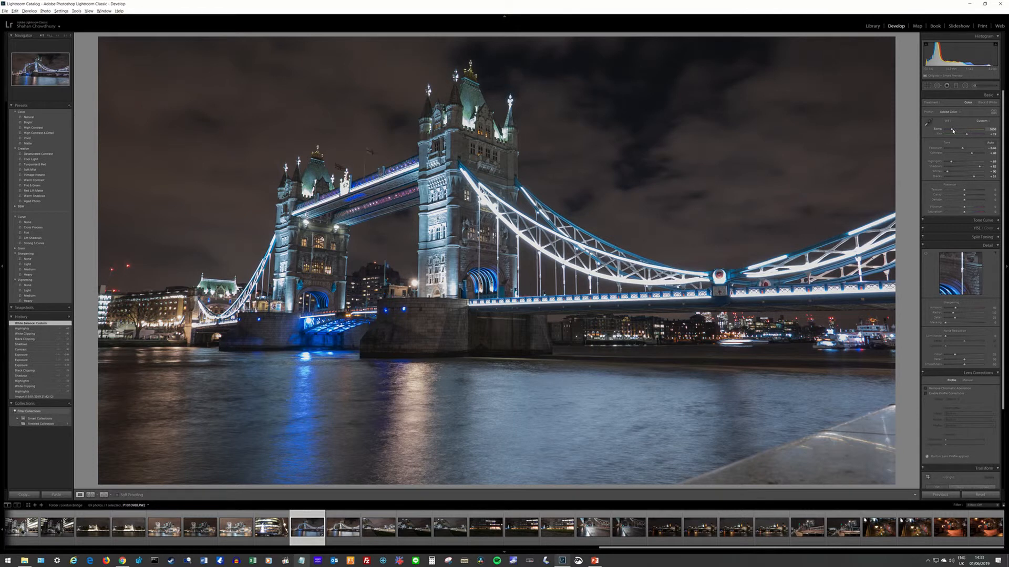
Set the white balance temperature to 3800 and raise the clarity of the bridge photo
{"action": "left_click", "coordinate": [992, 129]}
{"action": "type", "text": "3800"}
{"action": "key", "text": "Return"}
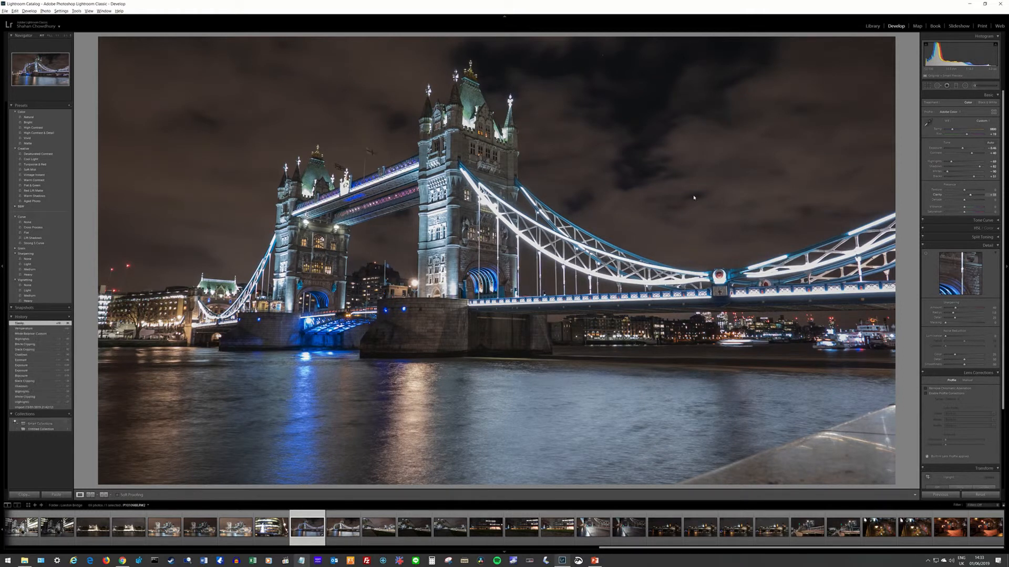
Inspect the detail of the main tower close up and moderately raise the photo's vibrance
{"action": "left_click", "coordinate": [445, 206]}
{"action": "left_click", "coordinate": [445, 206]}
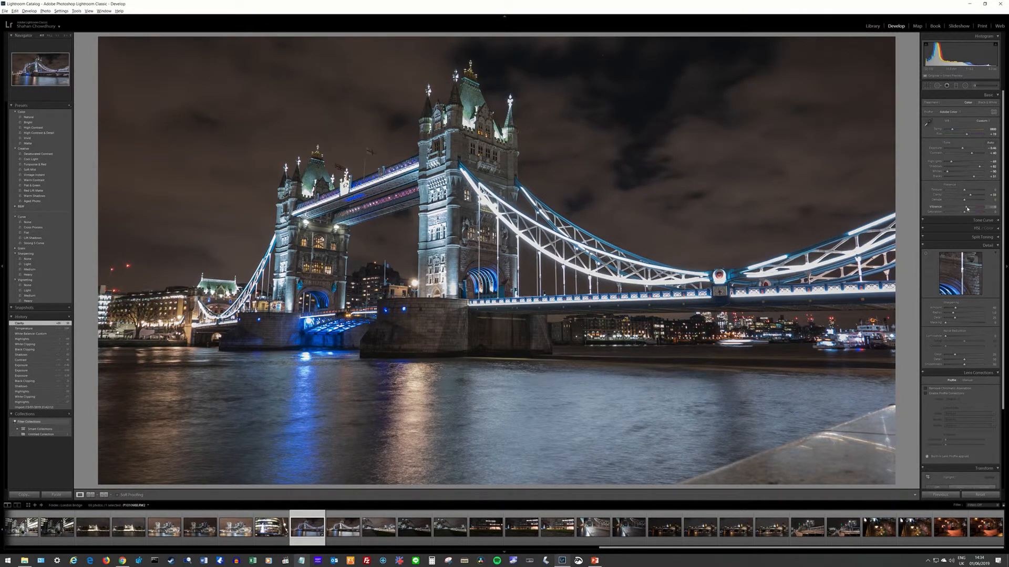
{"action": "left_click_drag", "start_coordinate": [969, 209], "coordinate": [973, 208]}
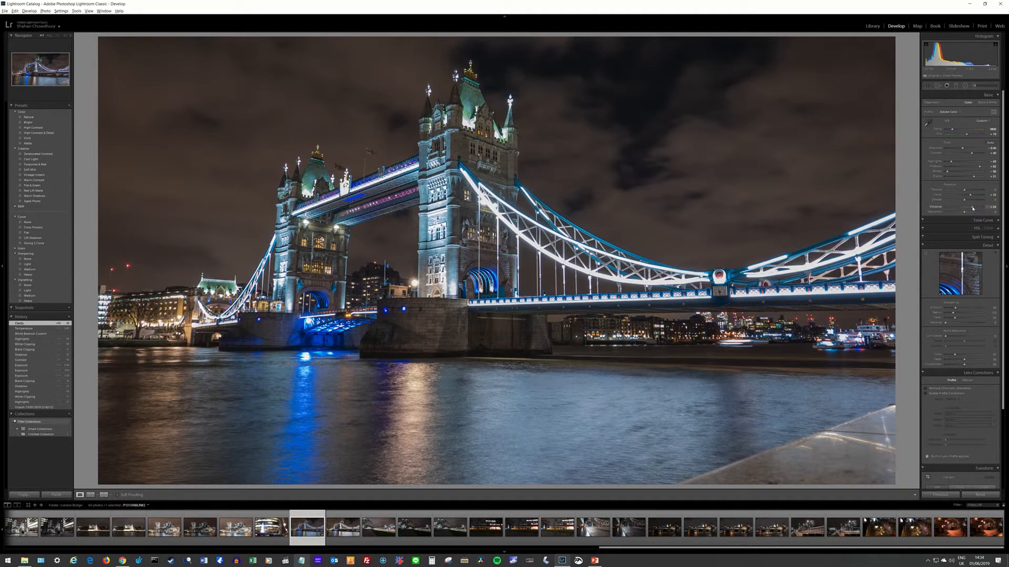
{"action": "left_click_drag", "start_coordinate": [970, 209], "coordinate": [970, 208]}
Start cropping the bridge photo, trying a 16 x 9 aspect ratio and settling on 16 x 10
{"action": "left_click", "coordinate": [928, 86]}
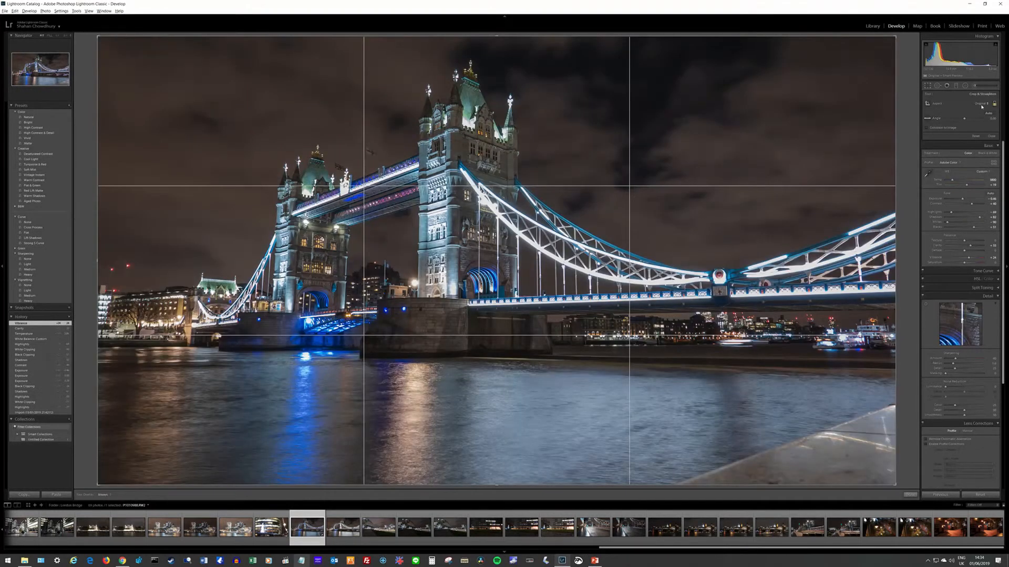
{"action": "left_click", "coordinate": [981, 104]}
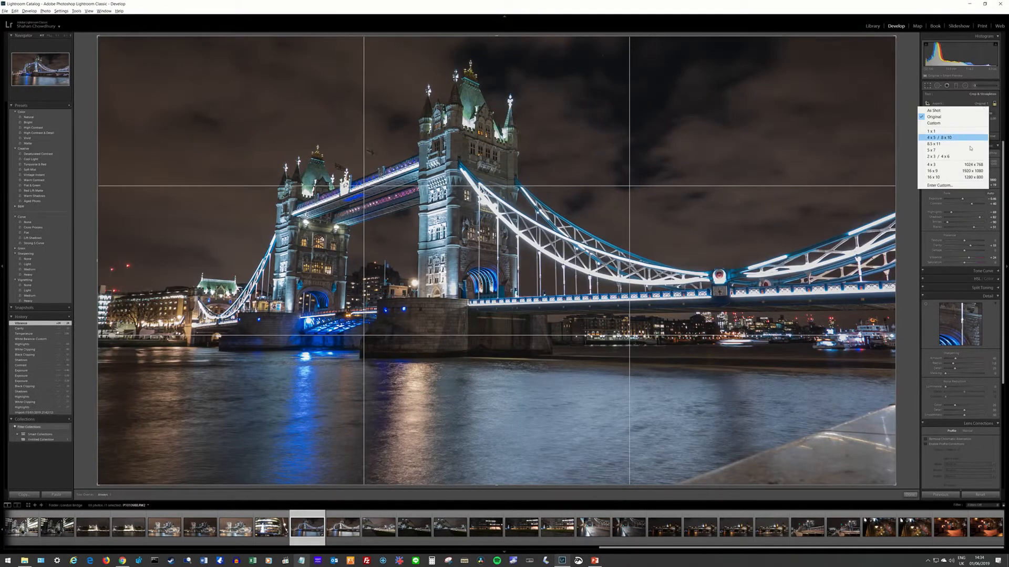
{"action": "left_click", "coordinate": [961, 171]}
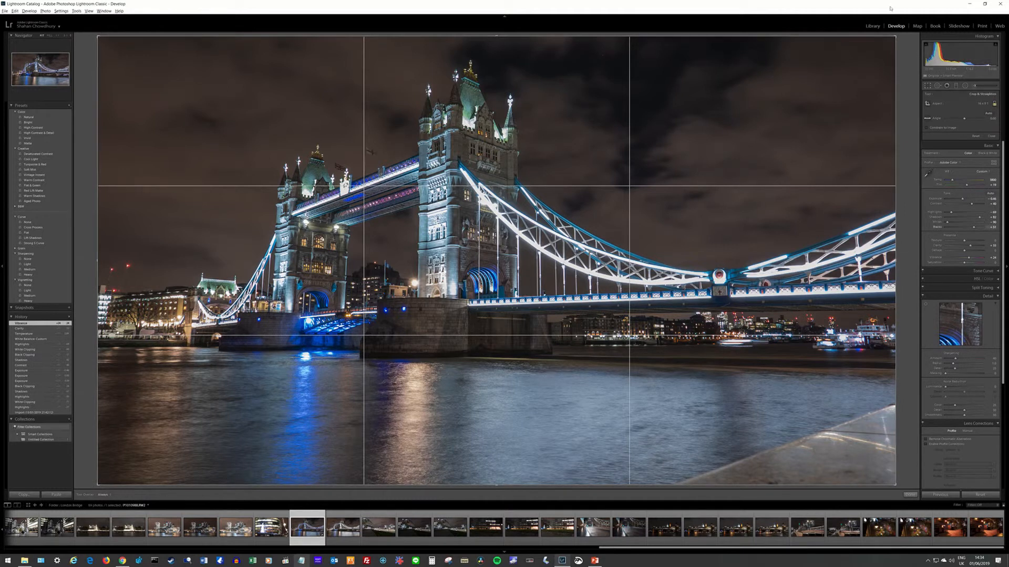
{"action": "left_click", "coordinate": [941, 105]}
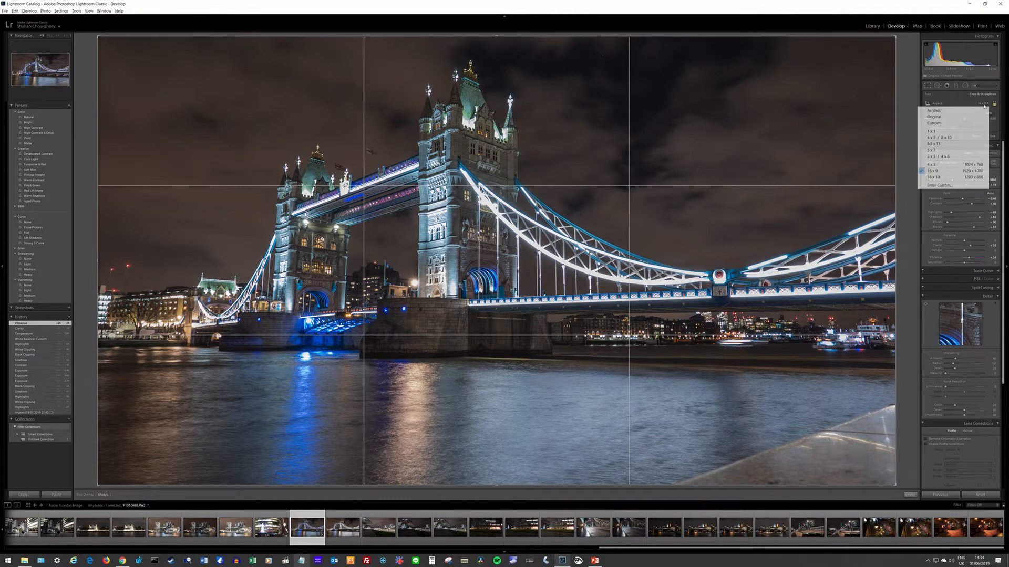
{"action": "left_click", "coordinate": [943, 178]}
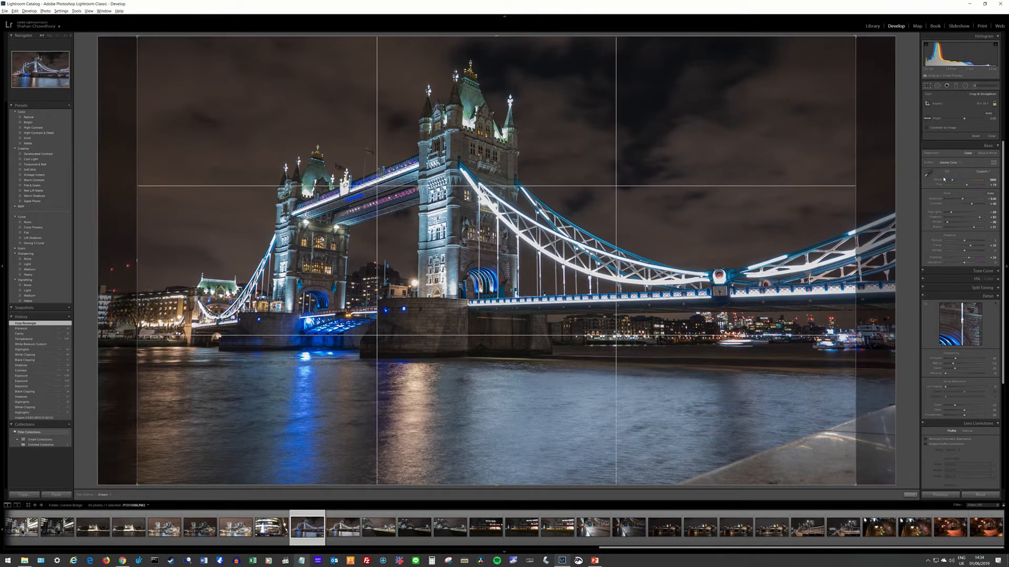
Reposition and tighten the crop around the bridge to exclude the stone ledge, apply it, and hide the adjustment controls
{"action": "left_click_drag", "start_coordinate": [594, 247], "coordinate": [555, 247]}
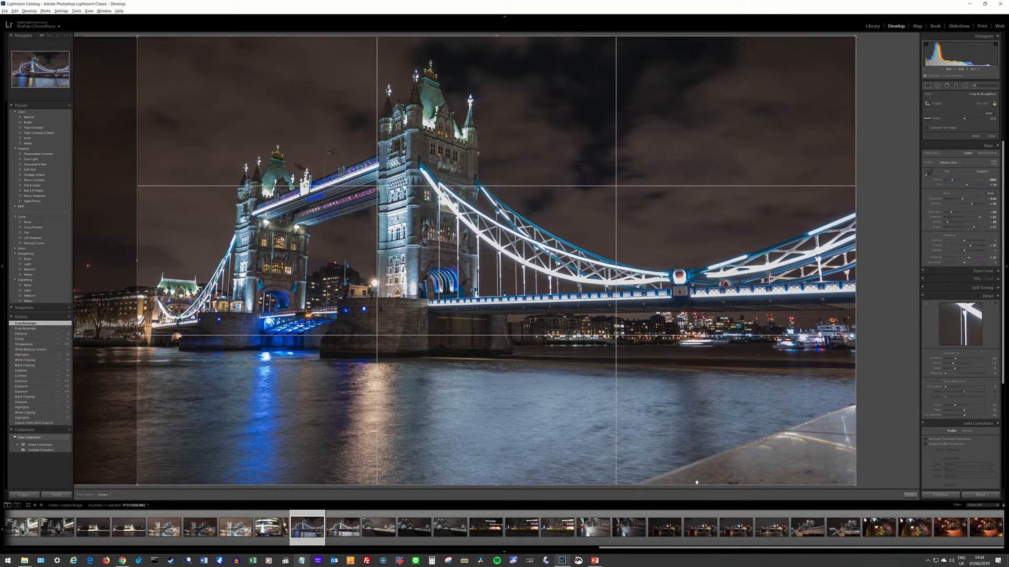
{"action": "left_click_drag", "start_coordinate": [496, 315], "coordinate": [575, 315]}
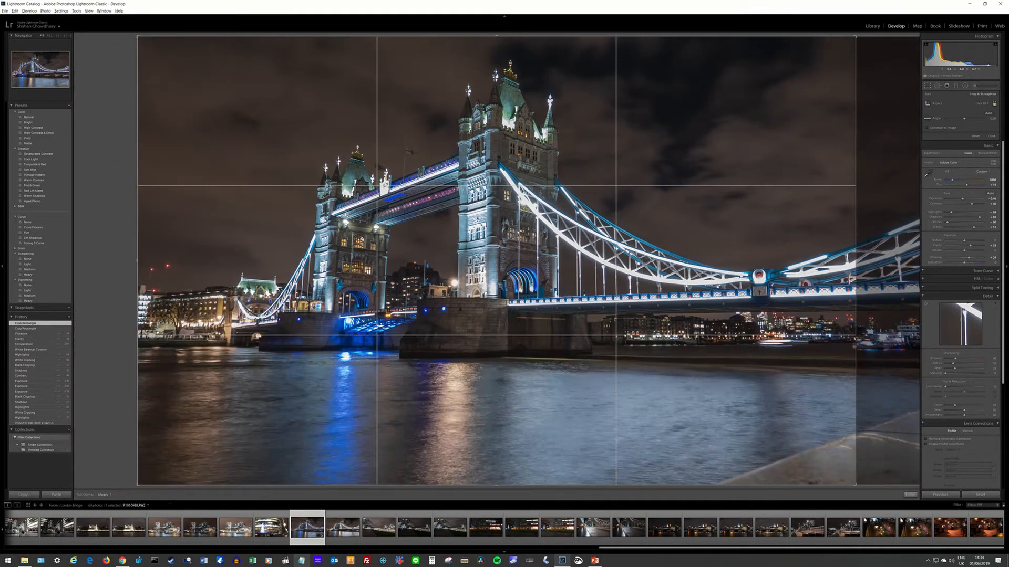
{"action": "left_click_drag", "start_coordinate": [856, 485], "coordinate": [832, 468]}
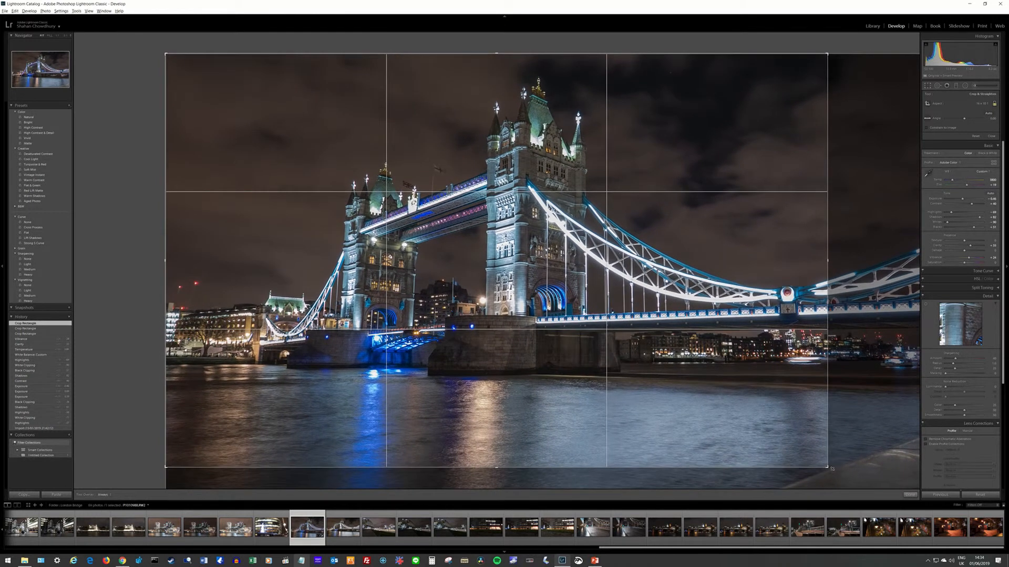
{"action": "left_click_drag", "start_coordinate": [476, 404], "coordinate": [479, 404]}
{"action": "key", "text": "Return"}
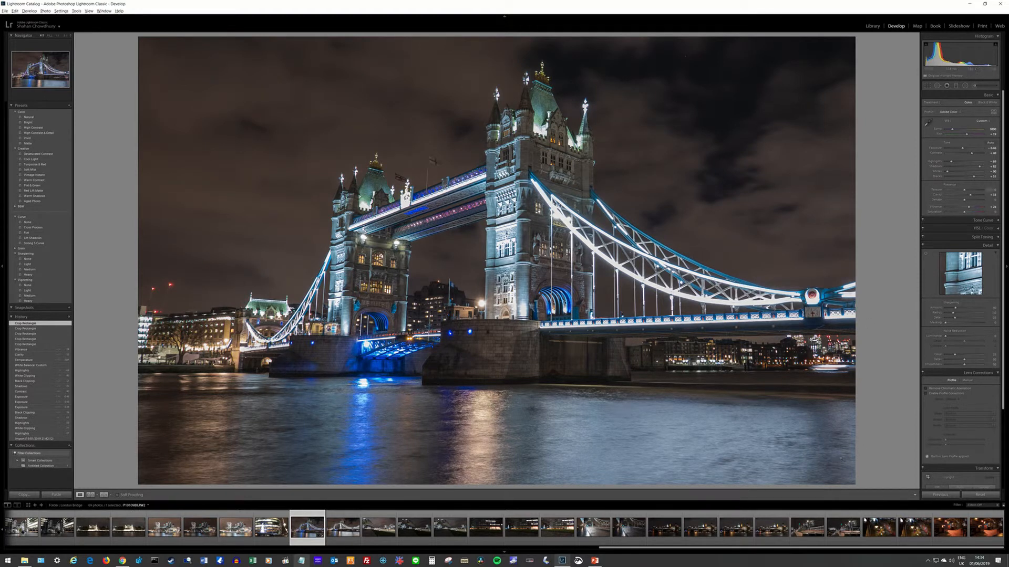
{"action": "left_click", "coordinate": [1005, 161]}
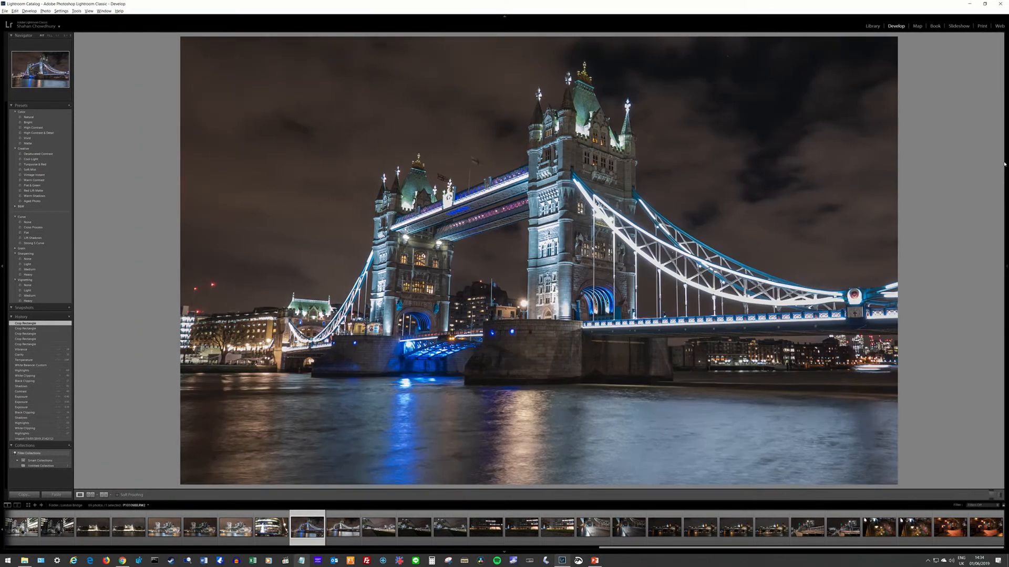
Show the adjustment controls again and try the automatic Upright perspective correction on the bridge photo before switching it off
{"action": "left_click", "coordinate": [1005, 312]}
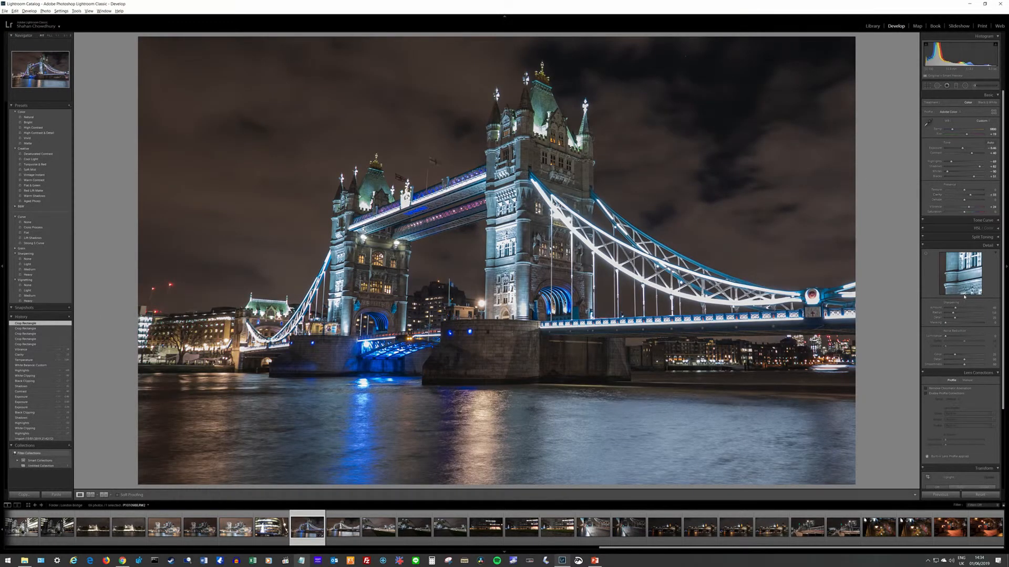
{"action": "scroll", "coordinate": [964, 298], "scroll_direction": "down", "scroll_amount": 3}
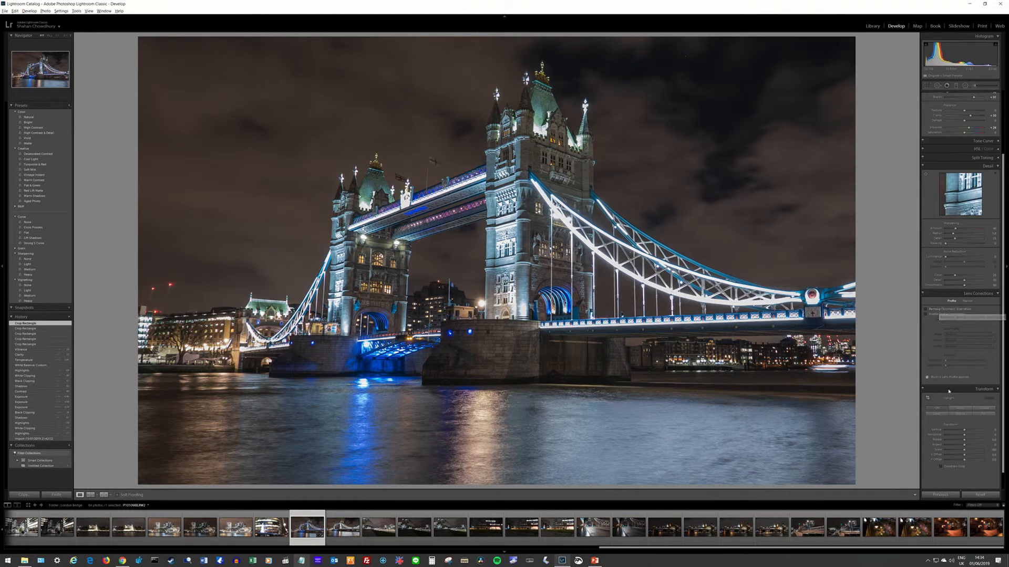
{"action": "left_click", "coordinate": [958, 410]}
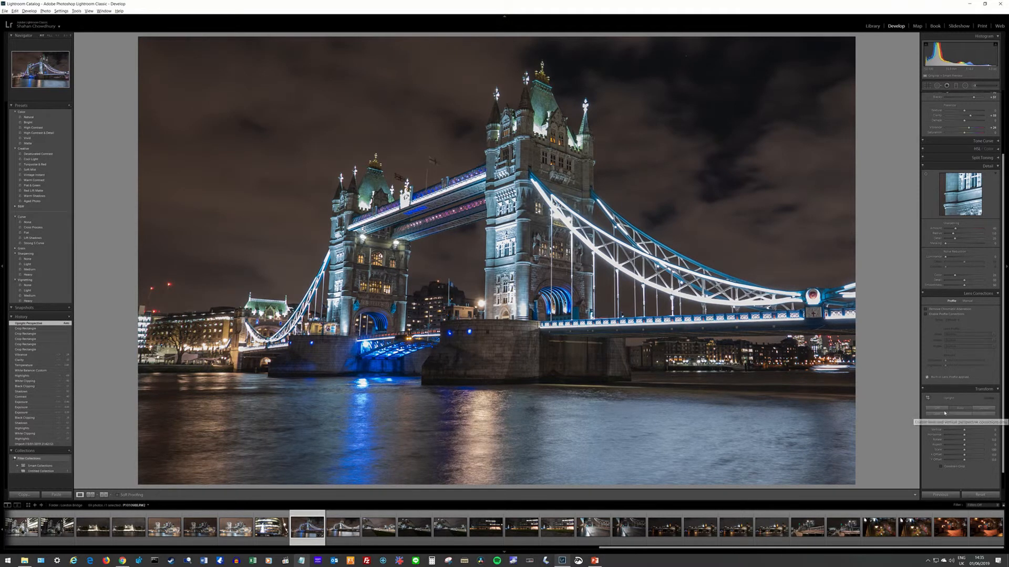
{"action": "left_click", "coordinate": [940, 410]}
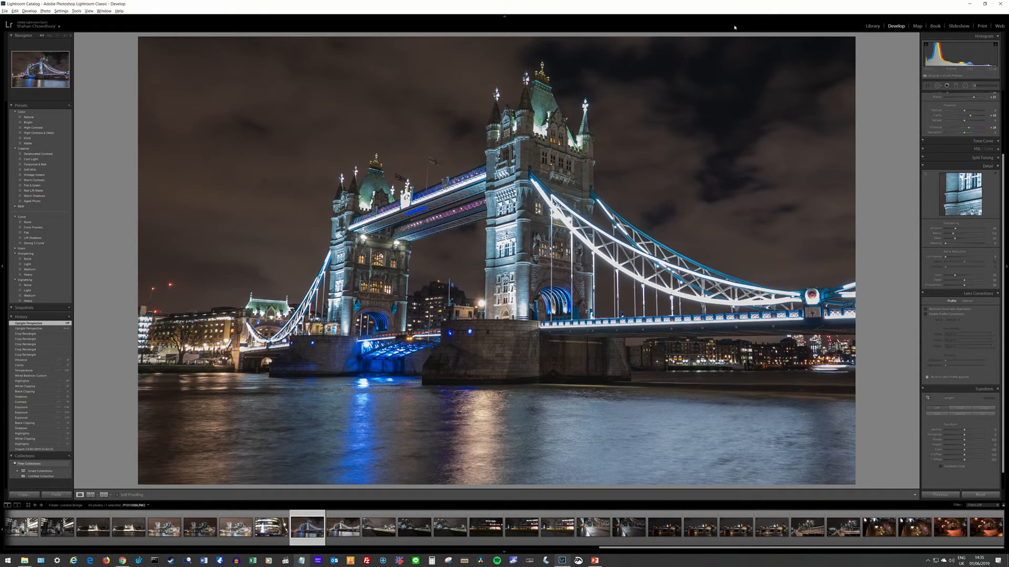
Review the edited bridge photo close up and in full, and look up the Export command without starting an export
{"action": "left_click", "coordinate": [688, 55]}
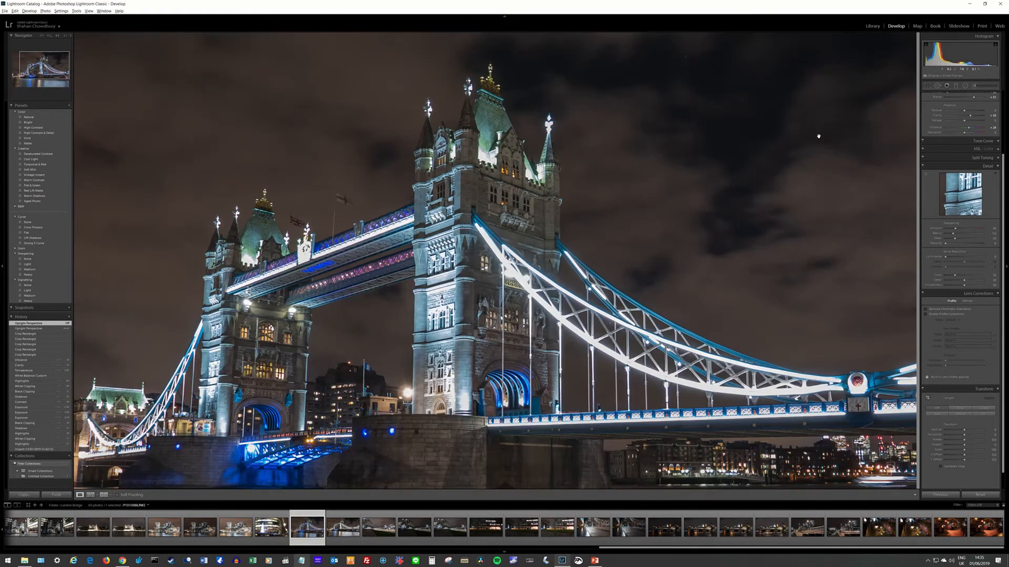
{"action": "left_click", "coordinate": [560, 106]}
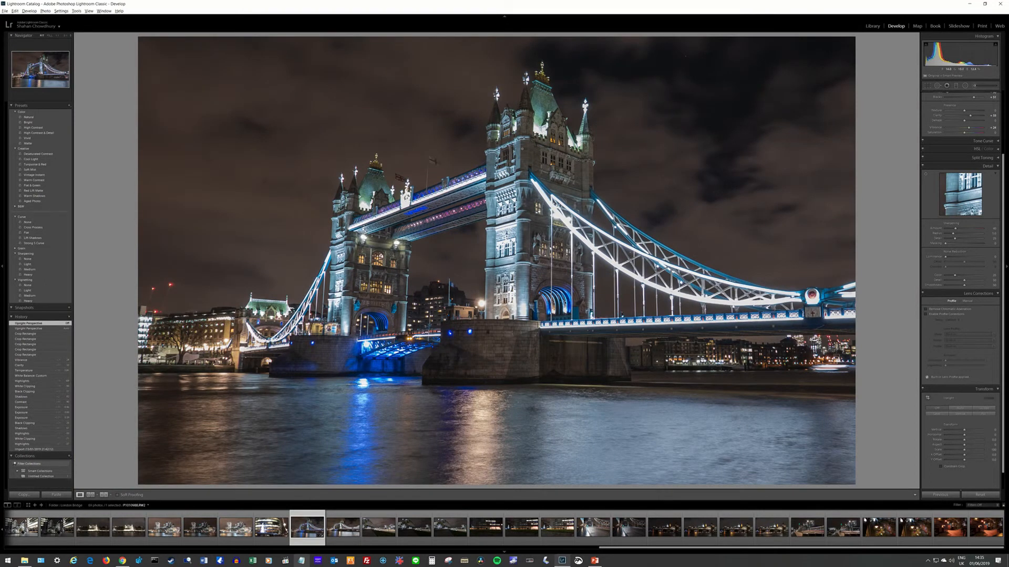
{"action": "left_click", "coordinate": [540, 143]}
{"action": "left_click", "coordinate": [450, 167]}
{"action": "left_click", "coordinate": [4, 11]}
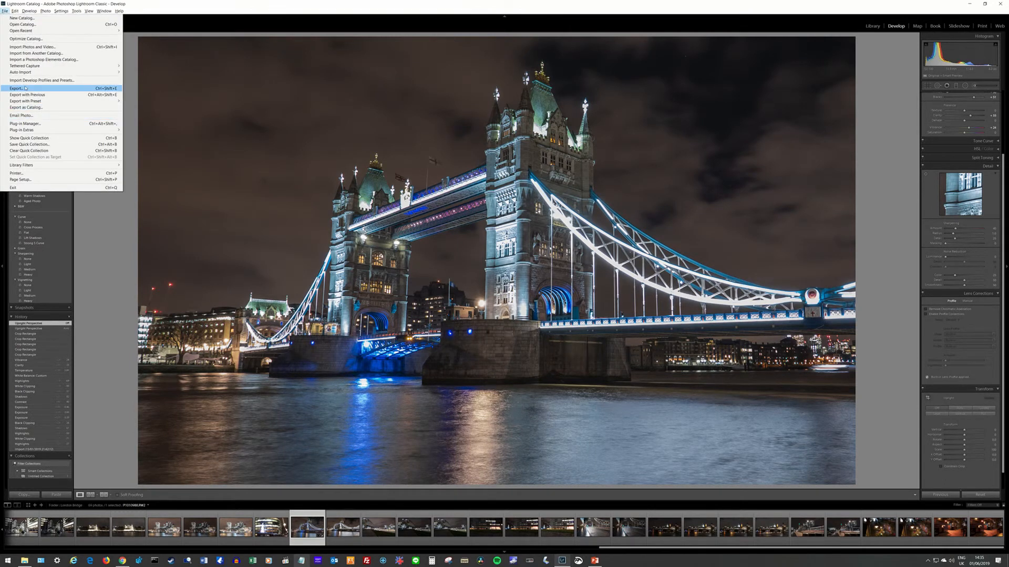
{"action": "left_click", "coordinate": [364, 3]}
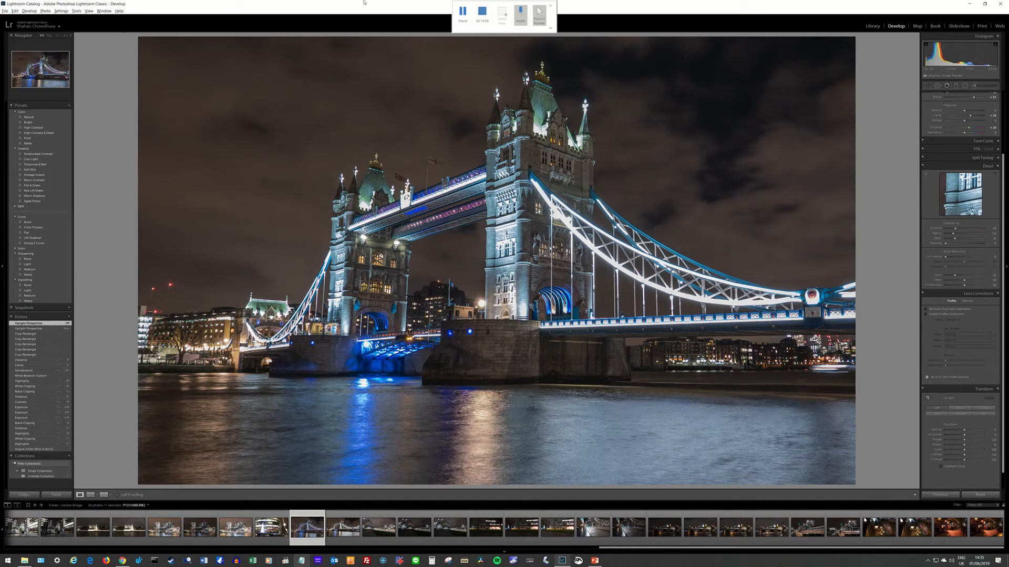